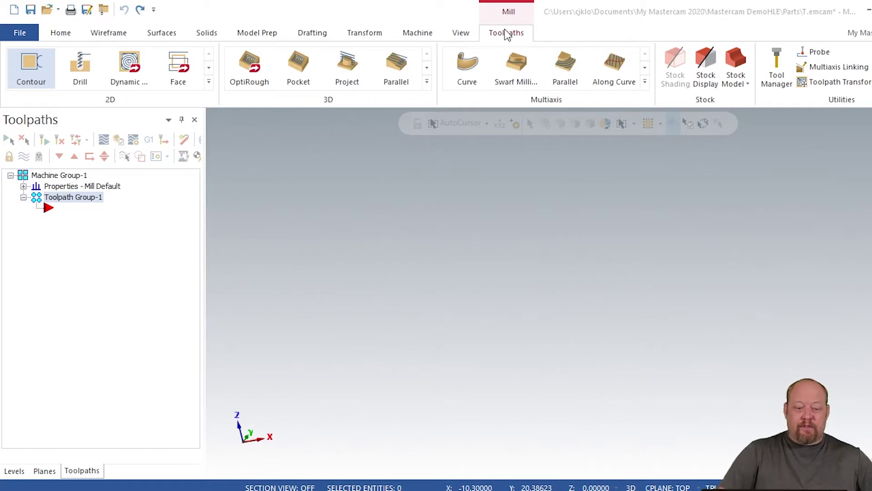
Step: Look over the mill machine choices, then draw a single line between two endpoints
{"action": "left_click", "coordinate": [417, 32]}
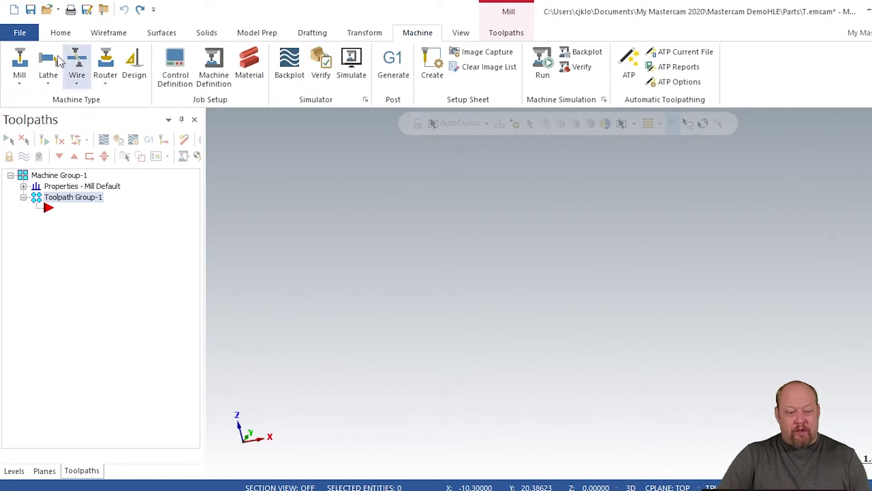
{"action": "left_click", "coordinate": [19, 71]}
{"action": "left_click", "coordinate": [43, 147]}
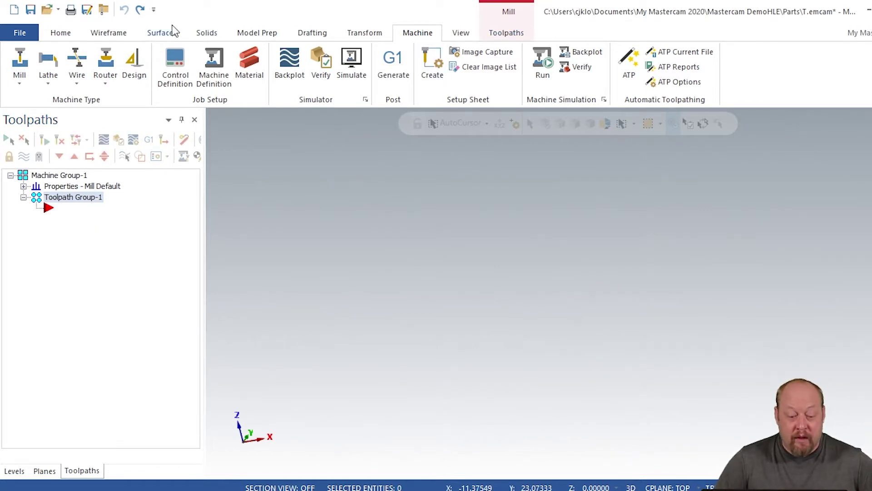
{"action": "left_click", "coordinate": [129, 32]}
{"action": "left_click", "coordinate": [102, 79]}
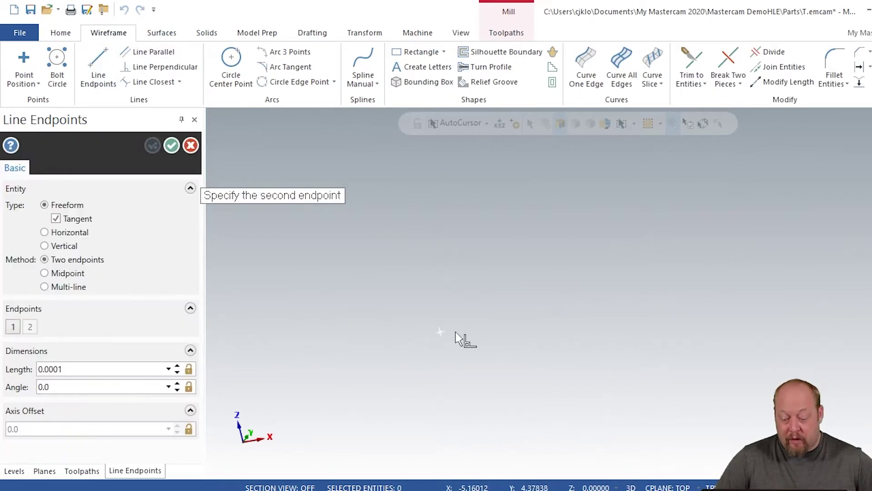
{"action": "left_click", "coordinate": [724, 279]}
{"action": "left_click", "coordinate": [172, 145]}
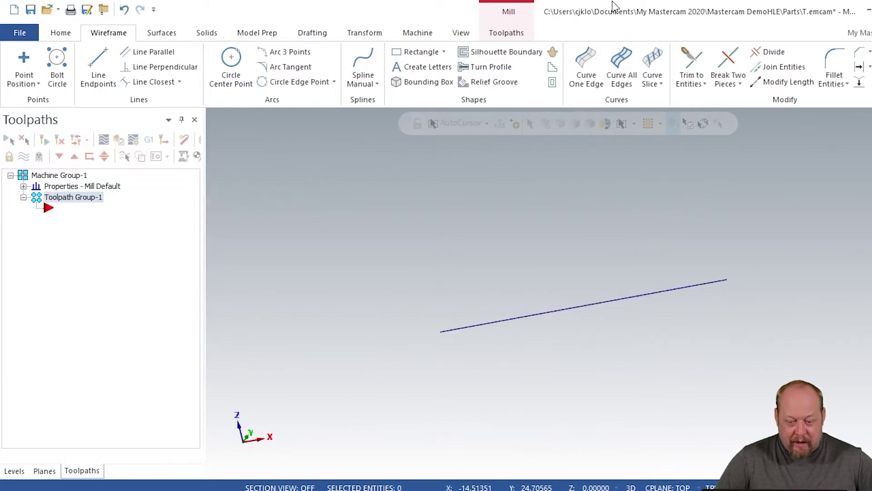
Step: Create a 2D contour toolpath chained to the new line
{"action": "left_click", "coordinate": [521, 33]}
{"action": "left_click", "coordinate": [27, 65]}
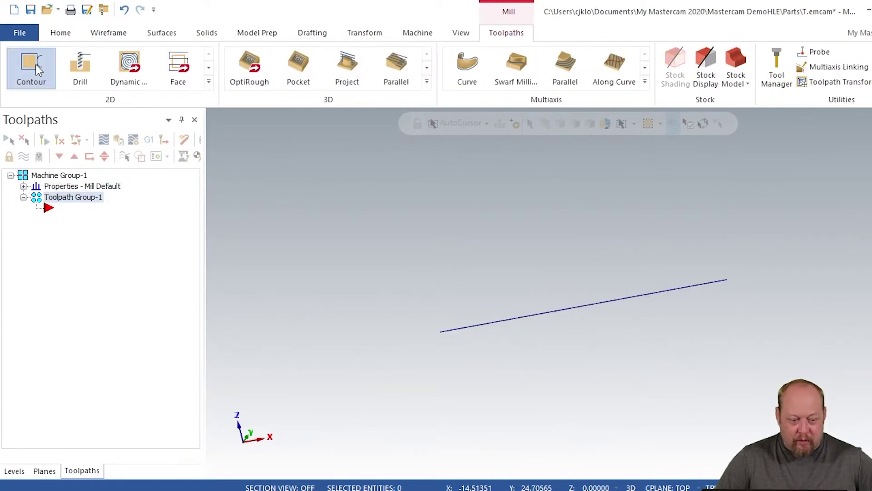
{"action": "left_click", "coordinate": [463, 331]}
{"action": "left_click", "coordinate": [38, 463]}
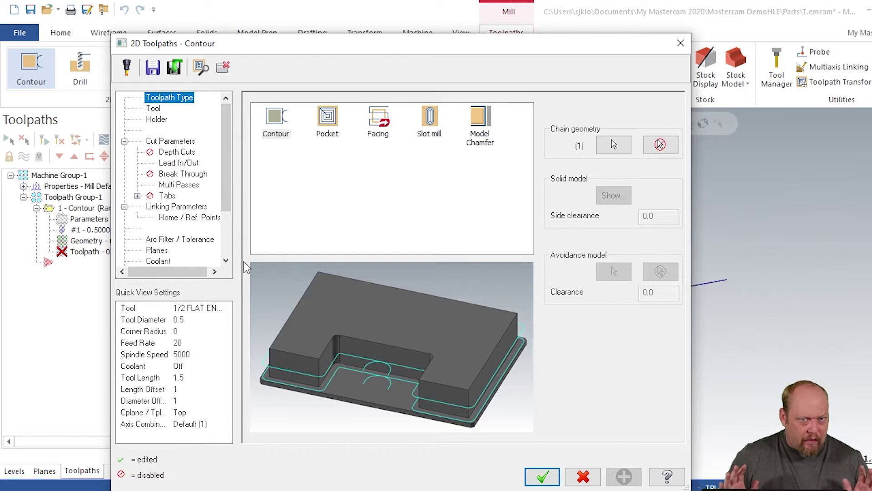
Step: From the holder page's library browser, duplicate mill_inch.tooldb with copy and paste
{"action": "left_click", "coordinate": [152, 120]}
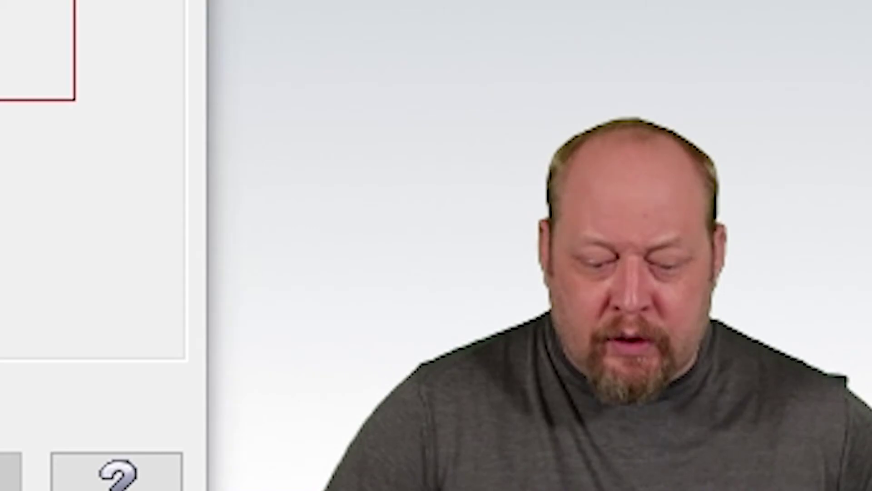
{"action": "left_click", "coordinate": [279, 301]}
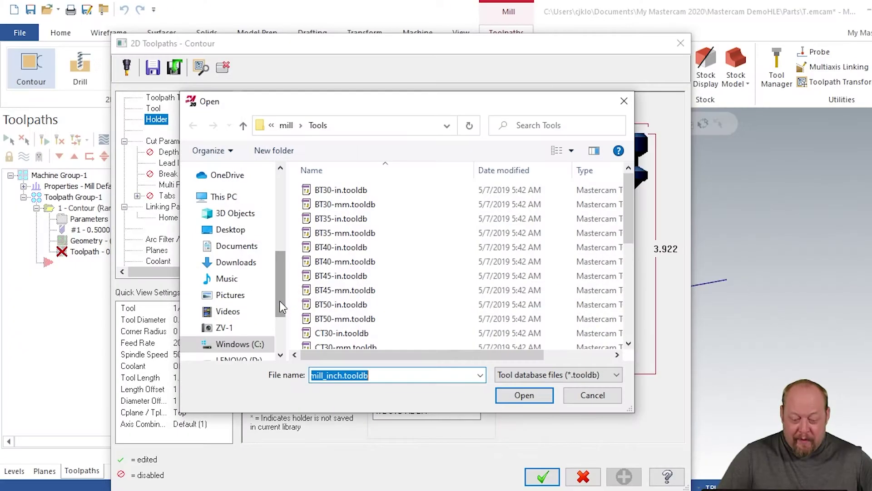
{"action": "scroll", "coordinate": [350, 303], "scroll_direction": "down", "scroll_amount": 4}
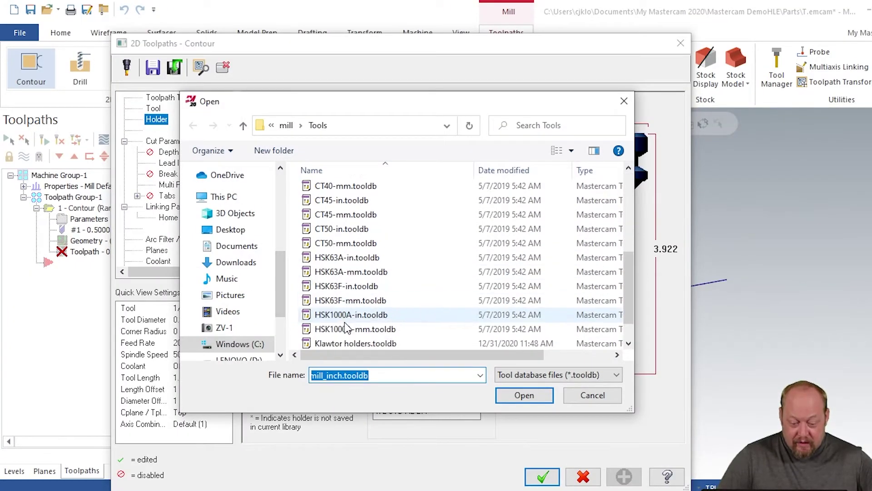
{"action": "scroll", "coordinate": [347, 328], "scroll_direction": "down", "scroll_amount": 1}
{"action": "left_click", "coordinate": [342, 328]}
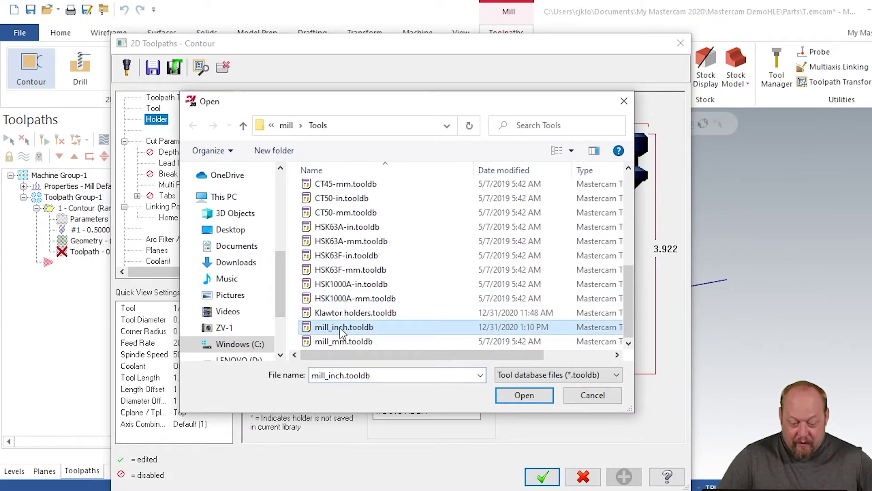
{"action": "right_click", "coordinate": [340, 329]}
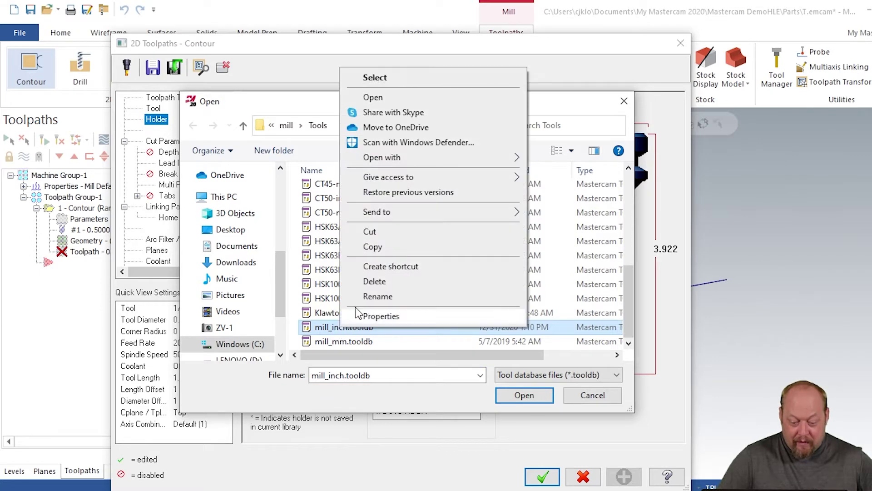
{"action": "left_click", "coordinate": [380, 248]}
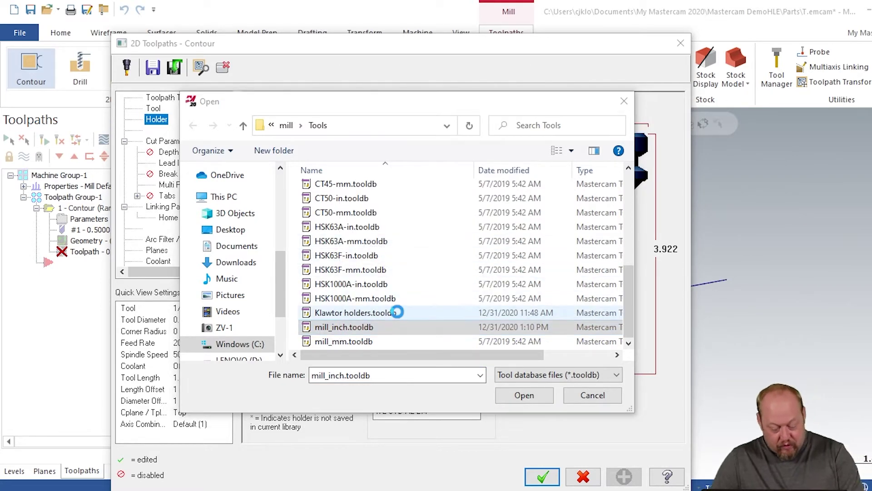
{"action": "key", "text": "ctrl+v"}
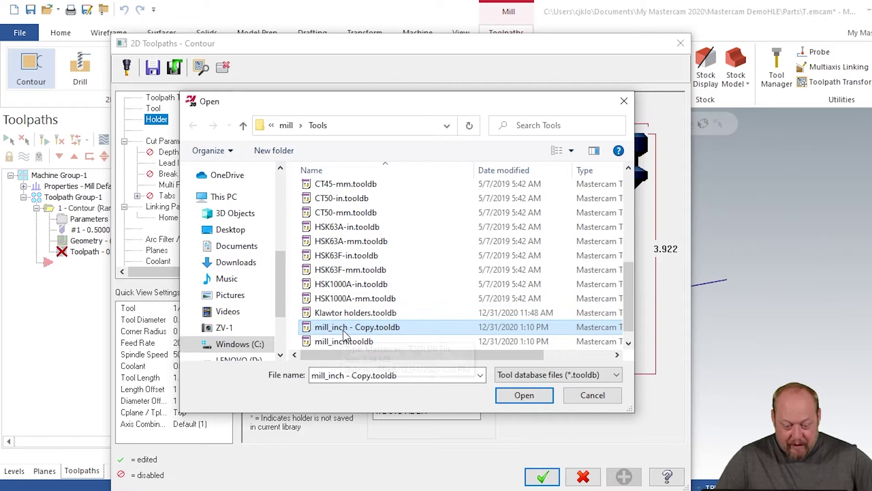
{"action": "scroll", "coordinate": [343, 331], "scroll_direction": "down", "scroll_amount": 1}
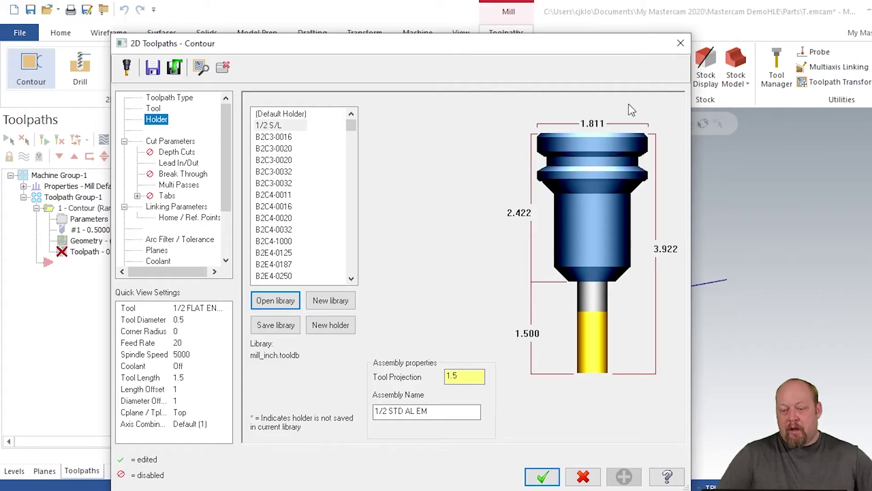
Step: Highlight the 1/2 S/L holder in the library list and bring up its options
{"action": "left_click", "coordinate": [277, 139]}
{"action": "scroll", "coordinate": [277, 141], "scroll_direction": "down", "scroll_amount": 2}
{"action": "key", "text": "Up"}
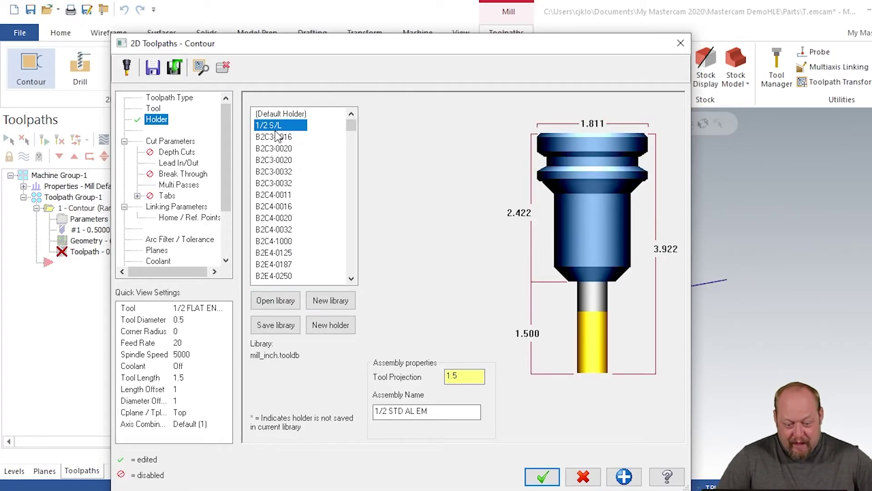
{"action": "right_click", "coordinate": [277, 132]}
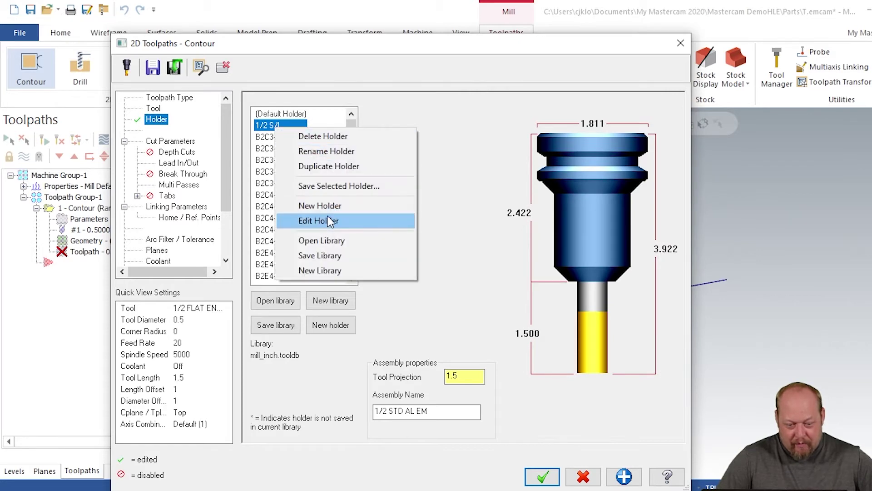
Step: Delete the 1/2 flat endmill from the operation, confirming, and pick holder B2C3-0016
{"action": "left_click", "coordinate": [157, 109]}
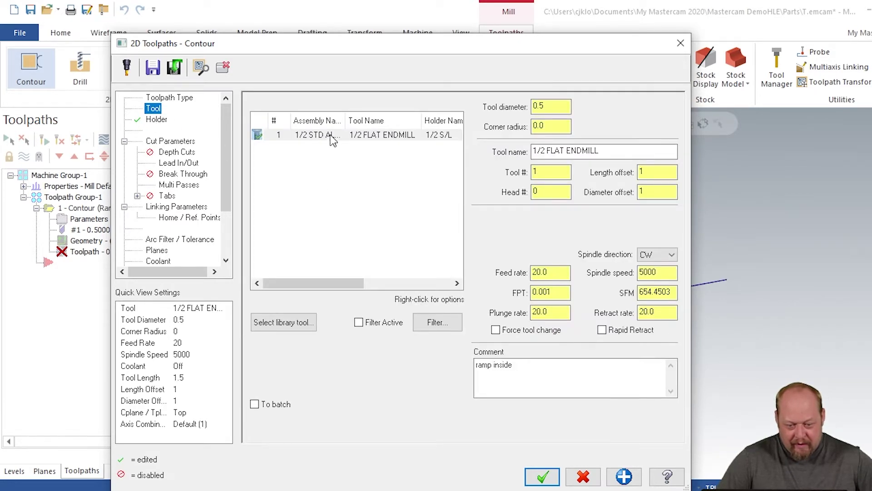
{"action": "left_click", "coordinate": [331, 137]}
{"action": "key", "text": "Delete"}
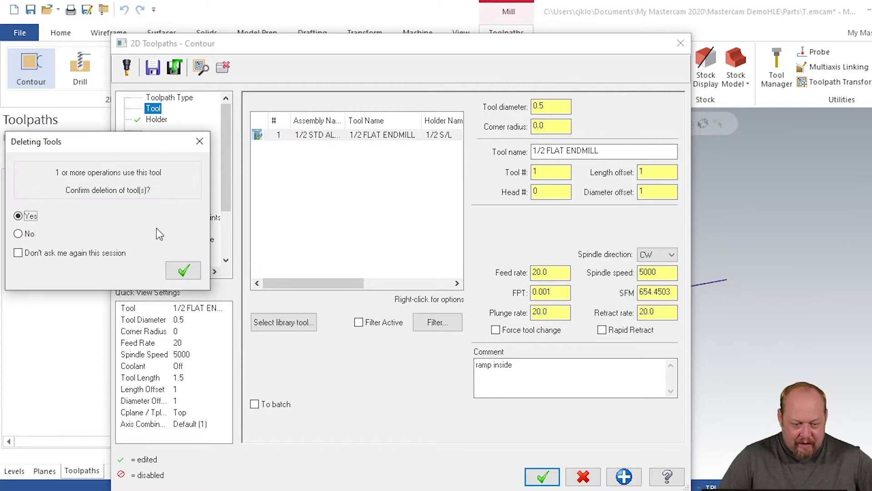
{"action": "left_click", "coordinate": [193, 268]}
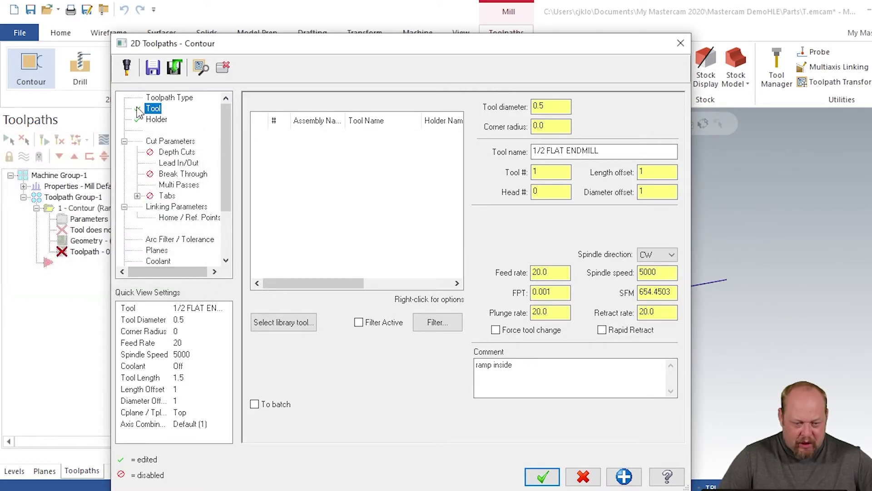
{"action": "left_click", "coordinate": [157, 121]}
{"action": "left_click", "coordinate": [287, 139]}
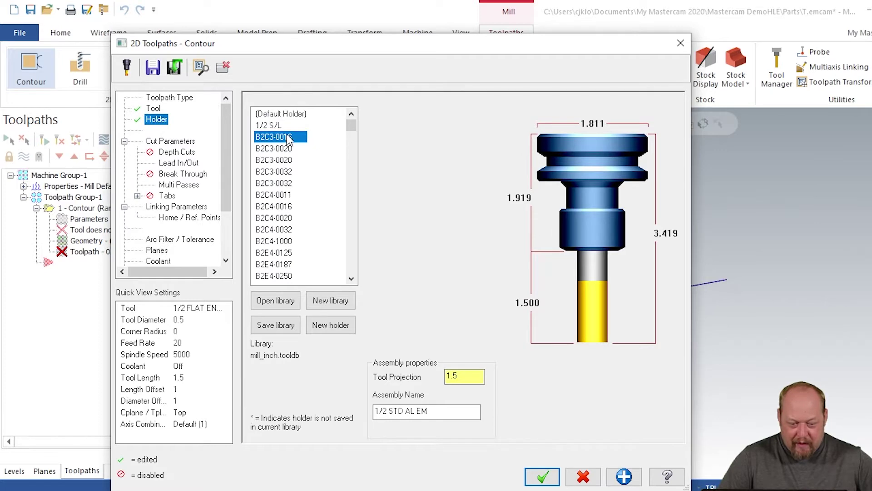
{"action": "scroll", "coordinate": [290, 194], "scroll_direction": "down", "scroll_amount": 2}
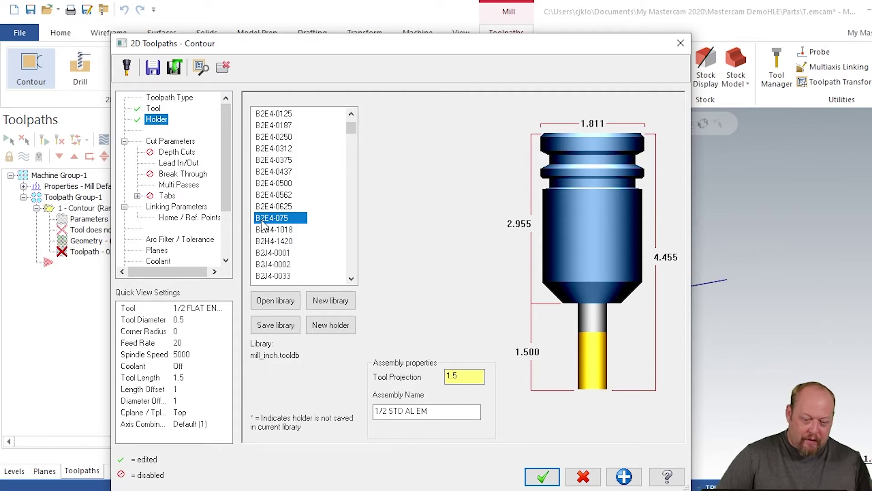
{"action": "left_click_drag", "start_coordinate": [354, 129], "coordinate": [360, 281]}
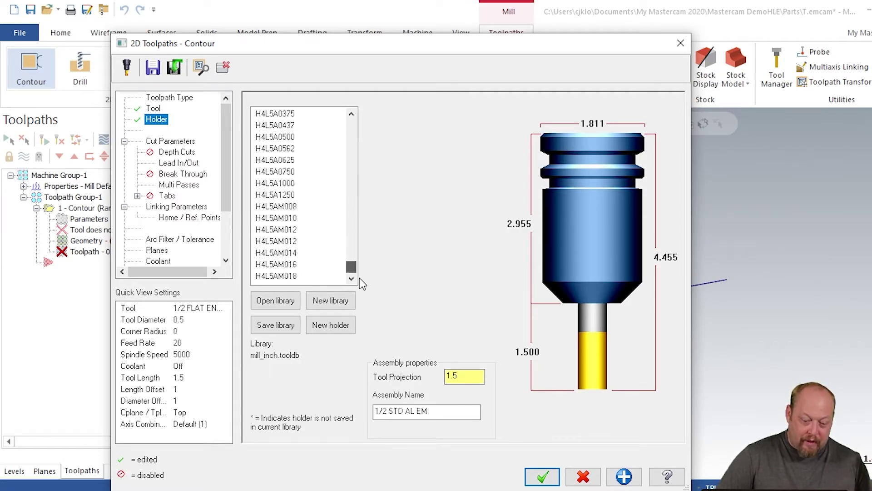
Step: Preview holder H4L5AM018, then step down through the holders to B2E4-075
{"action": "left_click", "coordinate": [287, 276]}
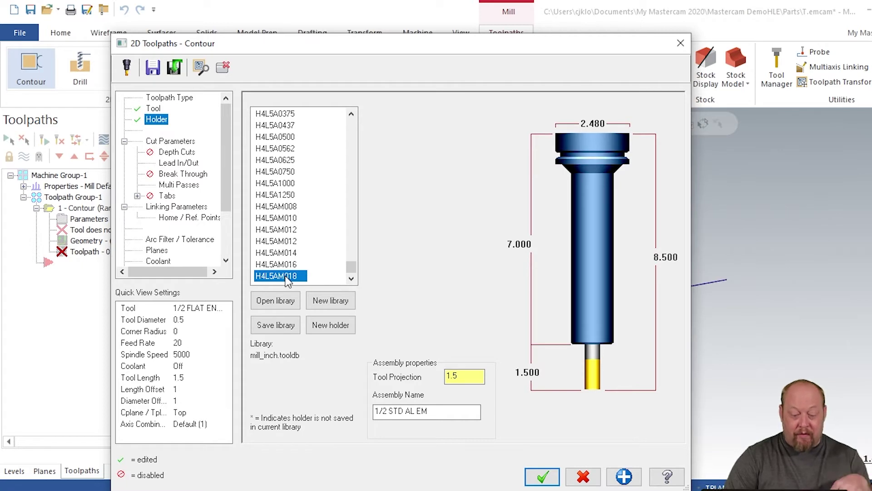
{"action": "scroll", "coordinate": [286, 282], "scroll_direction": "up", "scroll_amount": 2}
{"action": "scroll", "coordinate": [288, 282], "scroll_direction": "up", "scroll_amount": 2}
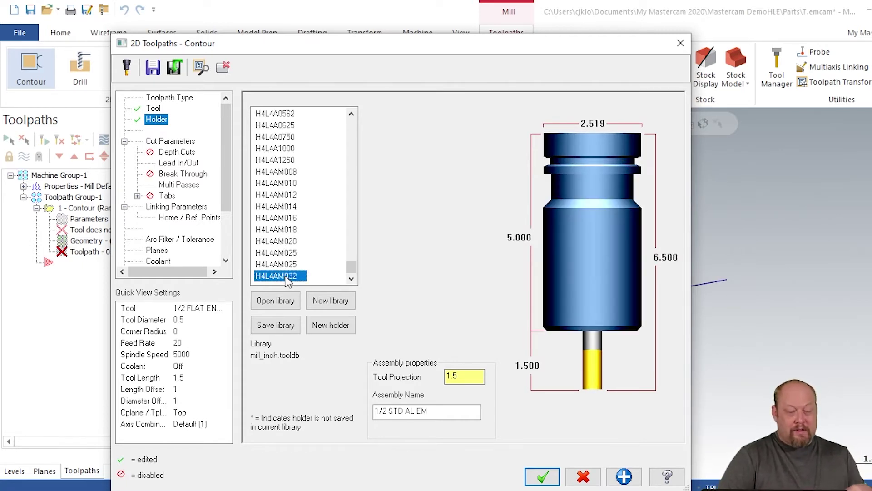
{"action": "scroll", "coordinate": [287, 280], "scroll_direction": "up", "scroll_amount": 2}
{"action": "scroll", "coordinate": [287, 281], "scroll_direction": "up", "scroll_amount": 2}
{"action": "scroll", "coordinate": [287, 281], "scroll_direction": "up", "scroll_amount": 2}
{"action": "scroll", "coordinate": [287, 281], "scroll_direction": "up", "scroll_amount": 2}
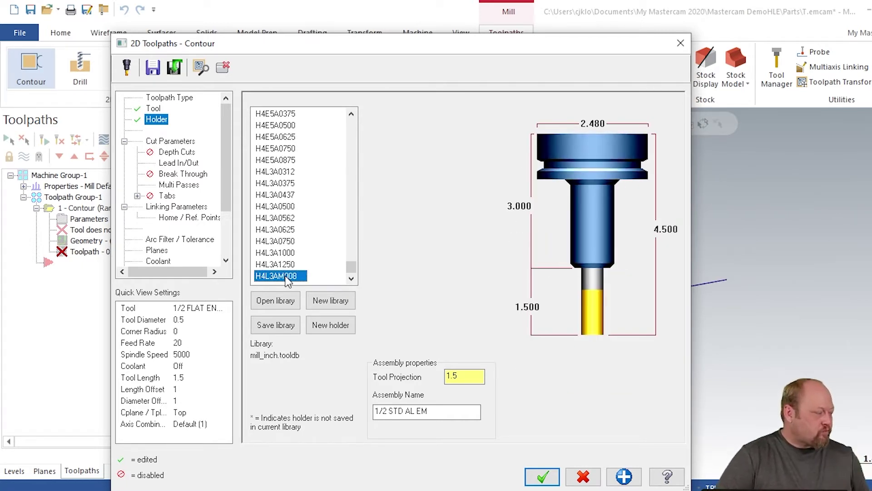
{"action": "scroll", "coordinate": [288, 281], "scroll_direction": "up", "scroll_amount": 2}
{"action": "scroll", "coordinate": [287, 281], "scroll_direction": "up", "scroll_amount": 2}
{"action": "scroll", "coordinate": [287, 281], "scroll_direction": "up", "scroll_amount": 2}
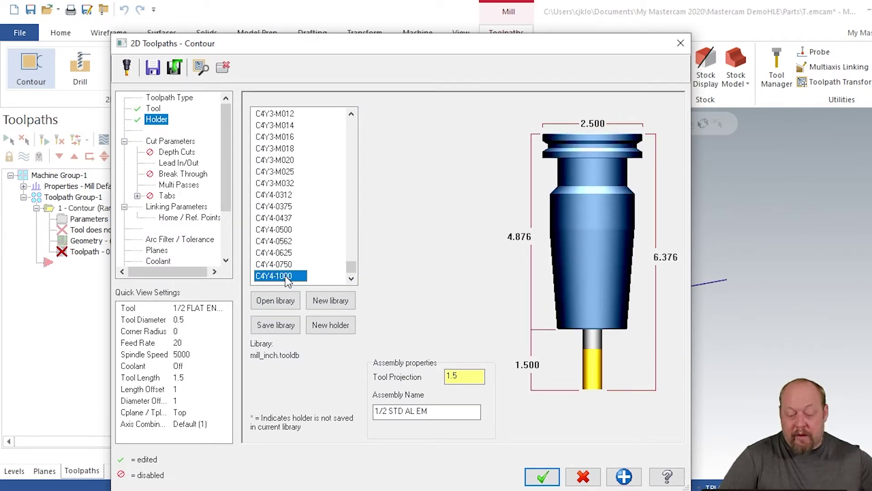
{"action": "scroll", "coordinate": [287, 283], "scroll_direction": "up", "scroll_amount": 2}
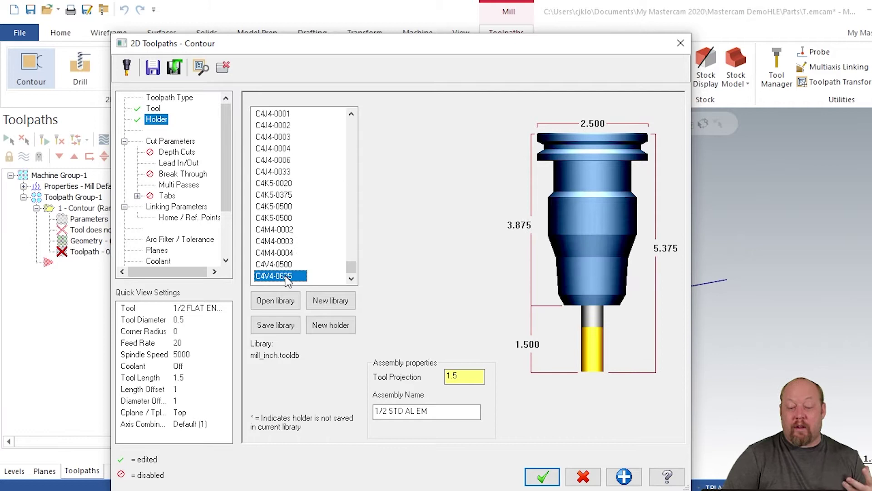
{"action": "scroll", "coordinate": [288, 282], "scroll_direction": "up", "scroll_amount": 2}
{"action": "scroll", "coordinate": [288, 283], "scroll_direction": "up", "scroll_amount": 2}
{"action": "scroll", "coordinate": [287, 283], "scroll_direction": "up", "scroll_amount": 2}
{"action": "scroll", "coordinate": [287, 282], "scroll_direction": "up", "scroll_amount": 2}
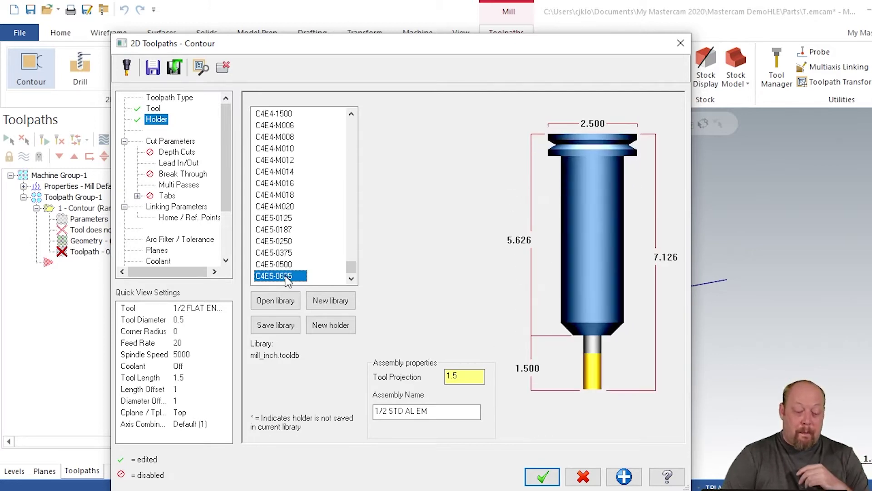
{"action": "scroll", "coordinate": [287, 282], "scroll_direction": "up", "scroll_amount": 2}
{"action": "scroll", "coordinate": [288, 281], "scroll_direction": "up", "scroll_amount": 2}
{"action": "scroll", "coordinate": [288, 281], "scroll_direction": "up", "scroll_amount": 2}
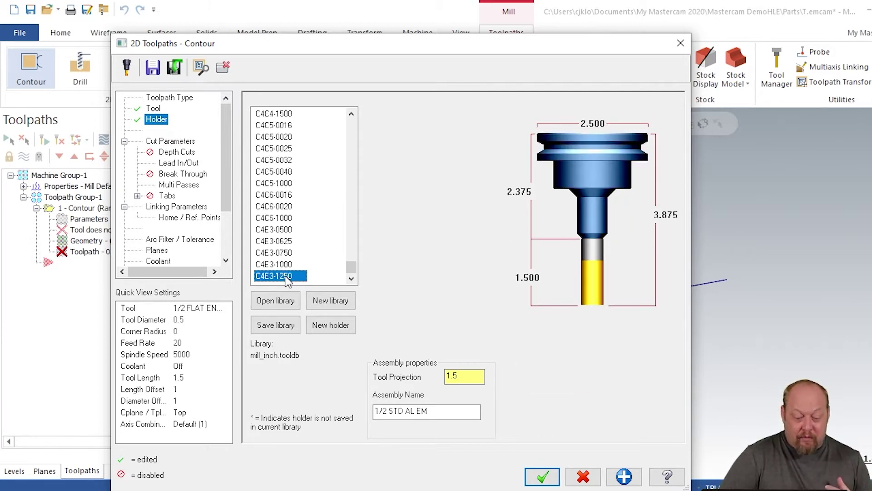
{"action": "scroll", "coordinate": [287, 282], "scroll_direction": "up", "scroll_amount": 2}
{"action": "scroll", "coordinate": [288, 281], "scroll_direction": "up", "scroll_amount": 2}
{"action": "scroll", "coordinate": [287, 282], "scroll_direction": "up", "scroll_amount": 2}
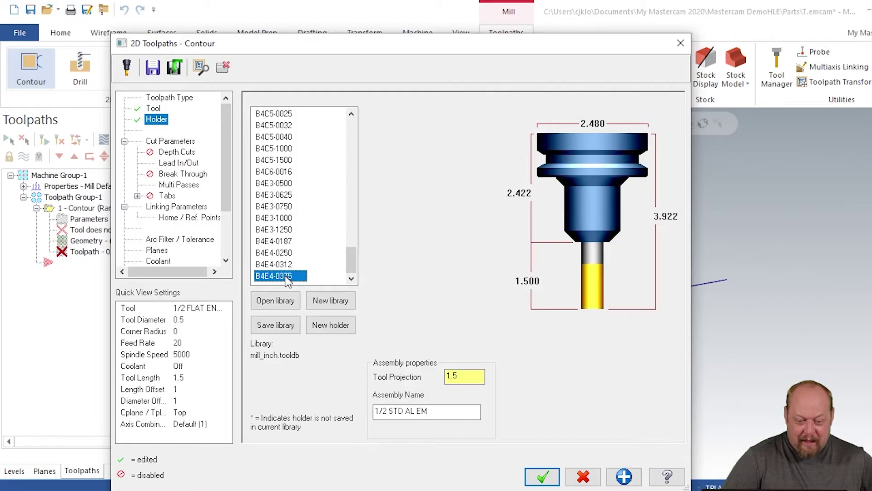
{"action": "key", "text": "Down"}
{"action": "key", "text": "Down"}
{"action": "key", "text": "Down"}
{"action": "key", "text": "Down"}
{"action": "key", "text": "Down"}
{"action": "key", "text": "Down"}
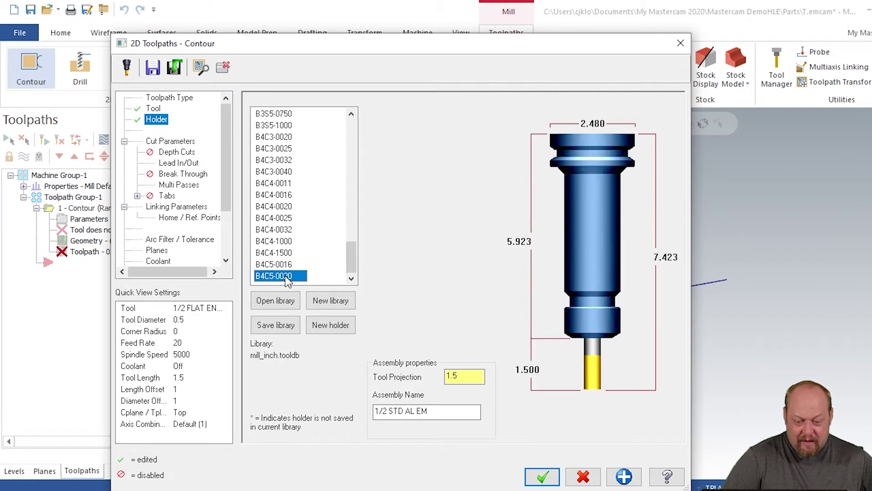
{"action": "key", "text": "Down"}
{"action": "key", "text": "Down"}
{"action": "key", "text": "Down"}
{"action": "key", "text": "Down"}
{"action": "key", "text": "Down"}
{"action": "key", "text": "Down"}
{"action": "key", "text": "Down"}
{"action": "key", "text": "Down"}
{"action": "key", "text": "Down"}
{"action": "key", "text": "Down"}
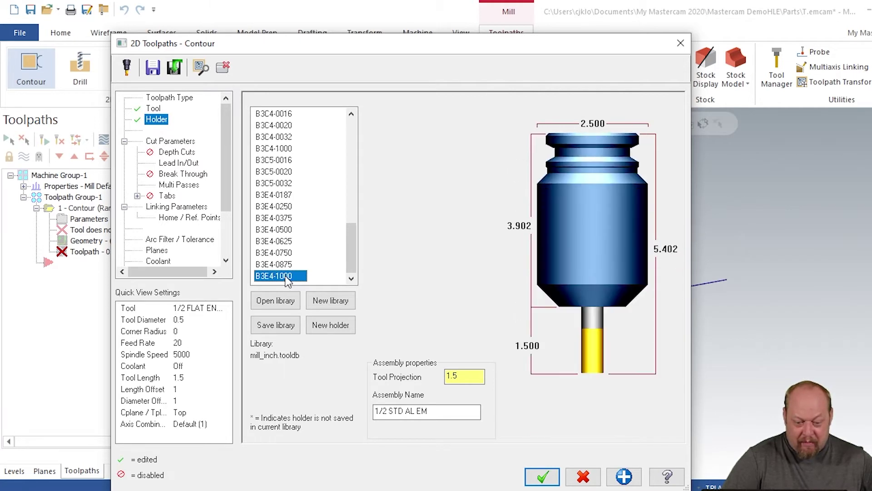
{"action": "key", "text": "Down"}
{"action": "key", "text": "Down"}
{"action": "key", "text": "Down"}
{"action": "key", "text": "Down"}
{"action": "scroll", "coordinate": [286, 282], "scroll_direction": "up", "scroll_amount": 3}
{"action": "scroll", "coordinate": [287, 281], "scroll_direction": "up", "scroll_amount": 2}
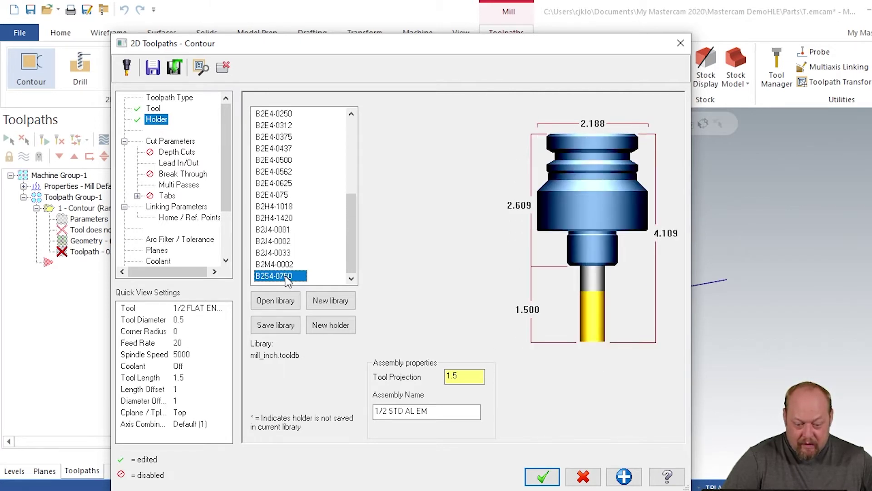
{"action": "scroll", "coordinate": [287, 282], "scroll_direction": "up", "scroll_amount": 3}
{"action": "scroll", "coordinate": [286, 282], "scroll_direction": "up", "scroll_amount": 2}
{"action": "scroll", "coordinate": [286, 281], "scroll_direction": "up", "scroll_amount": 1}
{"action": "scroll", "coordinate": [286, 282], "scroll_direction": "up", "scroll_amount": 1}
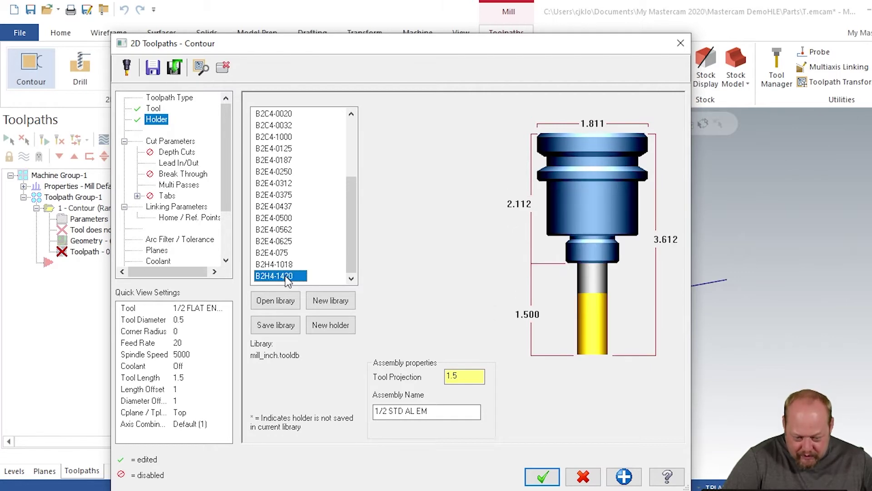
{"action": "scroll", "coordinate": [286, 281], "scroll_direction": "up", "scroll_amount": 1}
{"action": "scroll", "coordinate": [287, 282], "scroll_direction": "up", "scroll_amount": 1}
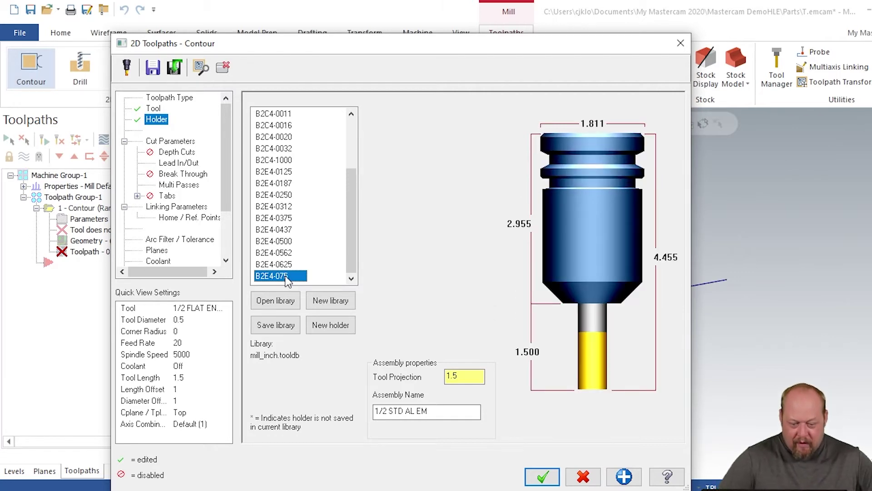
{"action": "scroll", "coordinate": [298, 233], "scroll_direction": "up", "scroll_amount": 3}
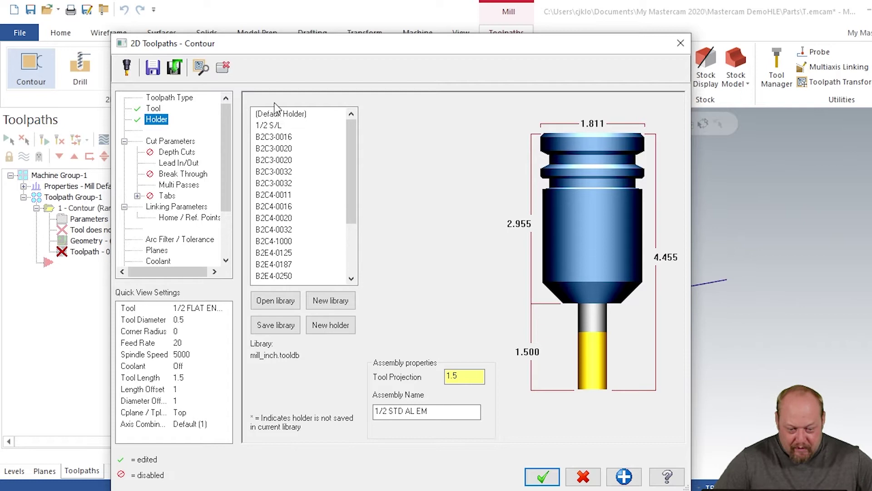
Step: Rename holder B2C3-0016 to ER-16, previewing B2C3-0020, B2C3-0032 and B2C4-0011
{"action": "left_click", "coordinate": [287, 139]}
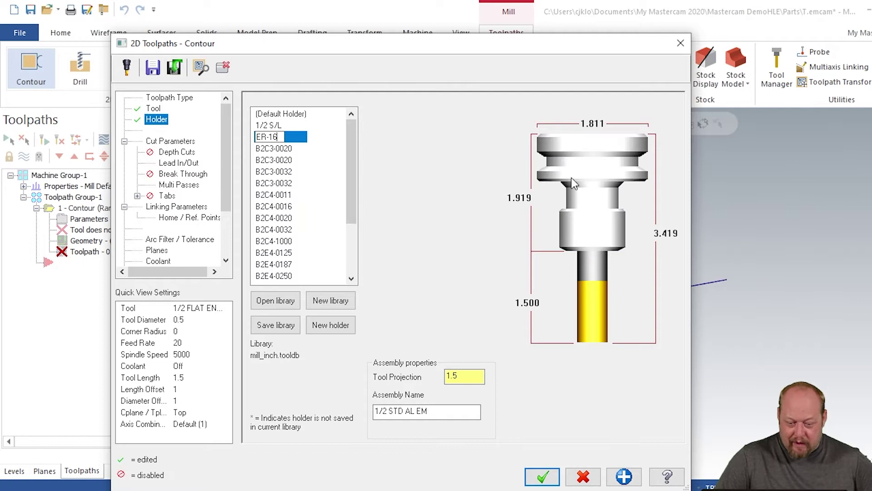
{"action": "left_click", "coordinate": [284, 151]}
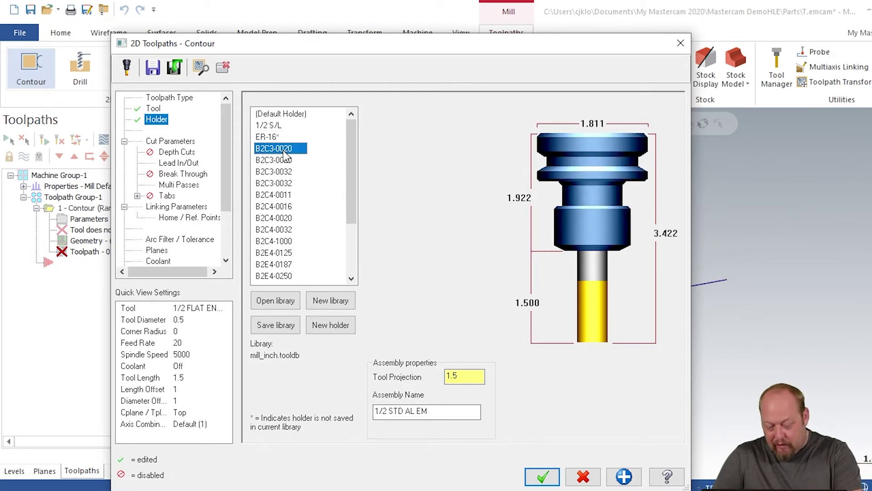
{"action": "left_click", "coordinate": [287, 161]}
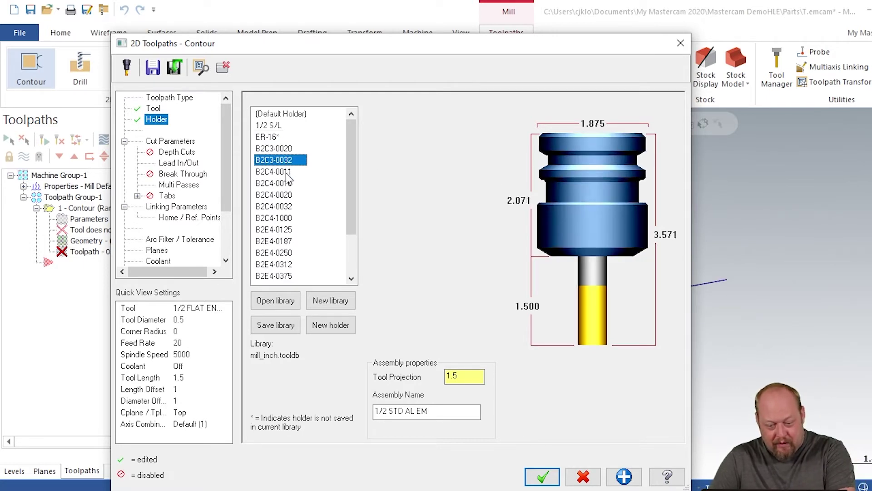
{"action": "scroll", "coordinate": [291, 221], "scroll_direction": "down", "scroll_amount": 3}
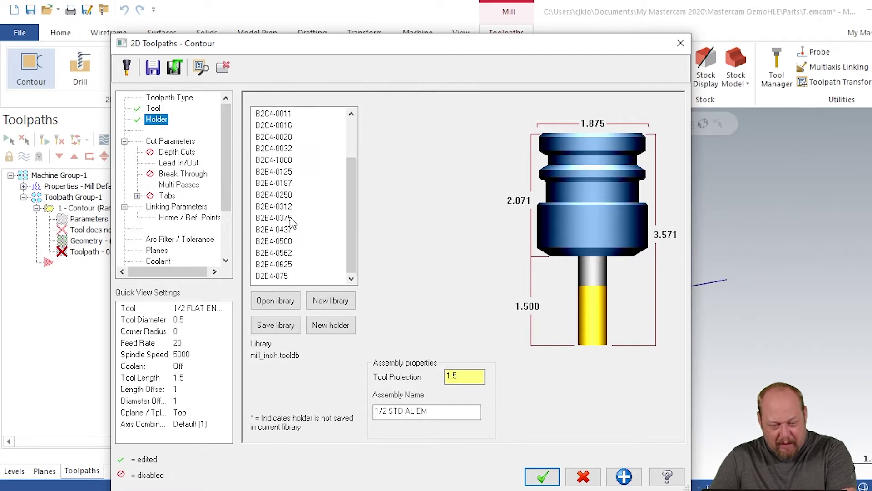
{"action": "scroll", "coordinate": [289, 247], "scroll_direction": "up", "scroll_amount": 2}
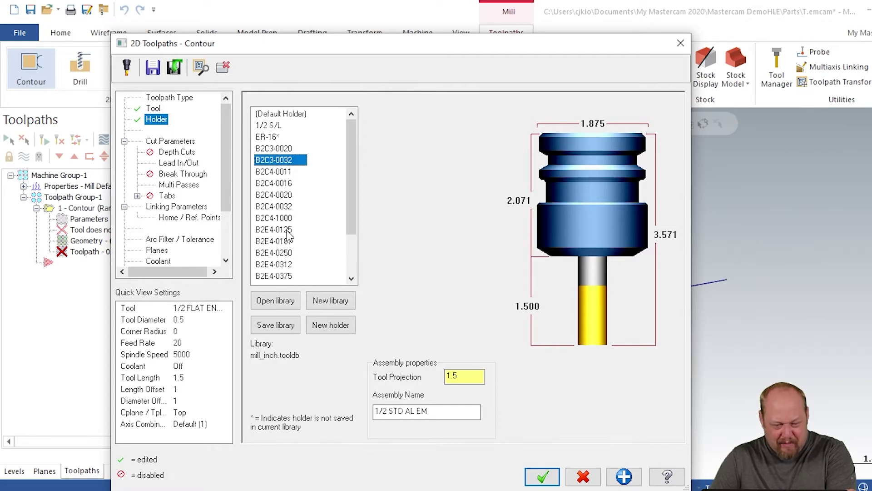
{"action": "left_click", "coordinate": [284, 172]}
{"action": "left_click", "coordinate": [277, 137]}
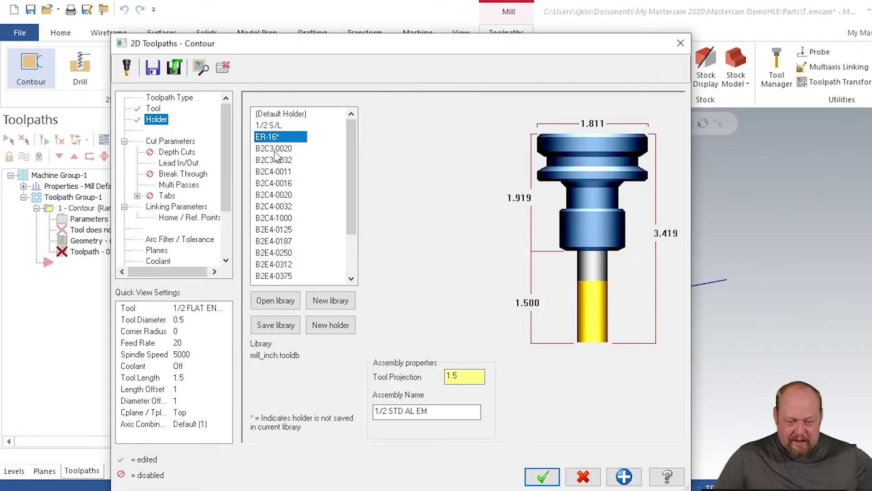
{"action": "scroll", "coordinate": [278, 163], "scroll_direction": "down", "scroll_amount": 2}
Step: Preview B2C4-0016, B2E4-0187 and B2C4-1000, then rename holder B2E4-0125 to 1/8 S/L
{"action": "left_click", "coordinate": [283, 149]}
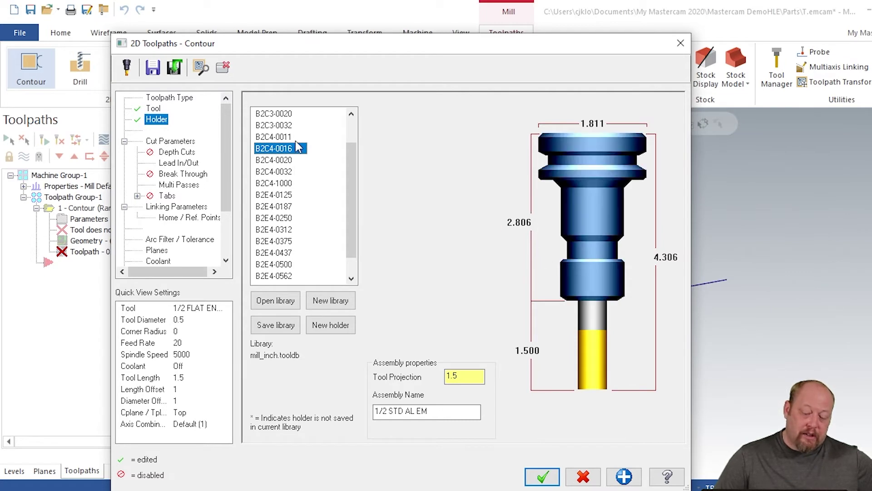
{"action": "scroll", "coordinate": [297, 147], "scroll_direction": "up", "scroll_amount": 1}
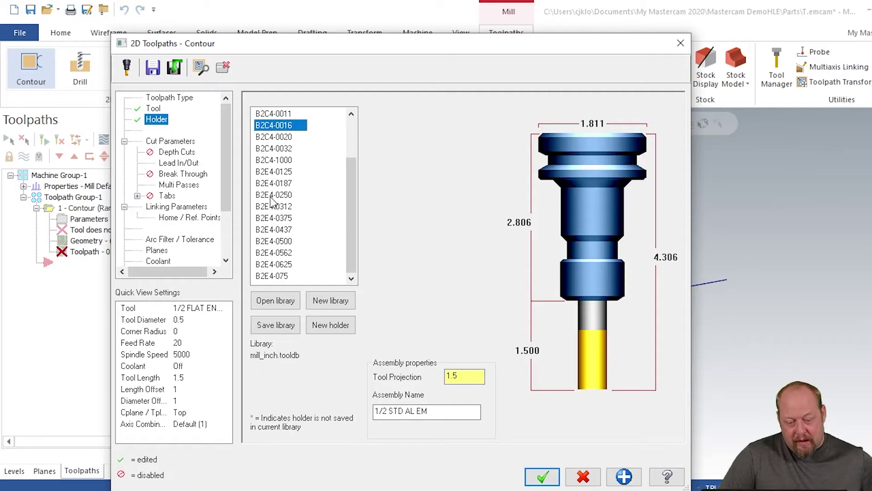
{"action": "left_click", "coordinate": [282, 184]}
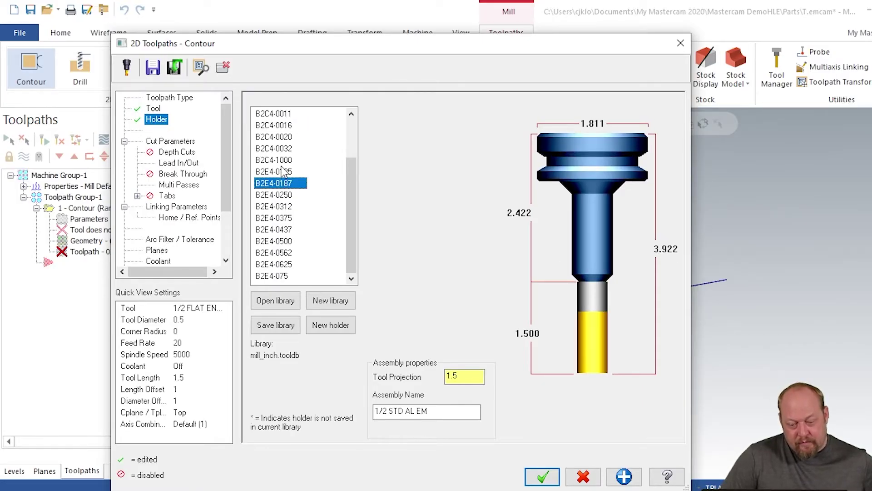
{"action": "left_click", "coordinate": [282, 160]}
{"action": "left_click", "coordinate": [285, 173]}
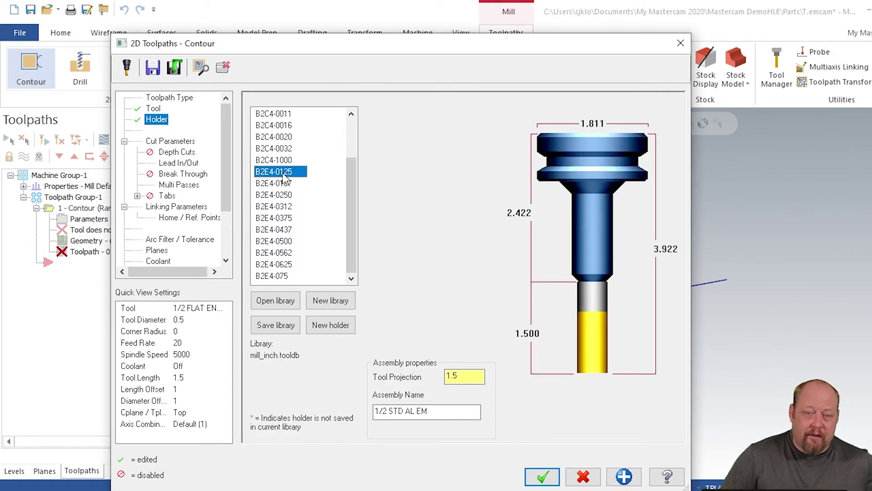
{"action": "left_click", "coordinate": [285, 174]}
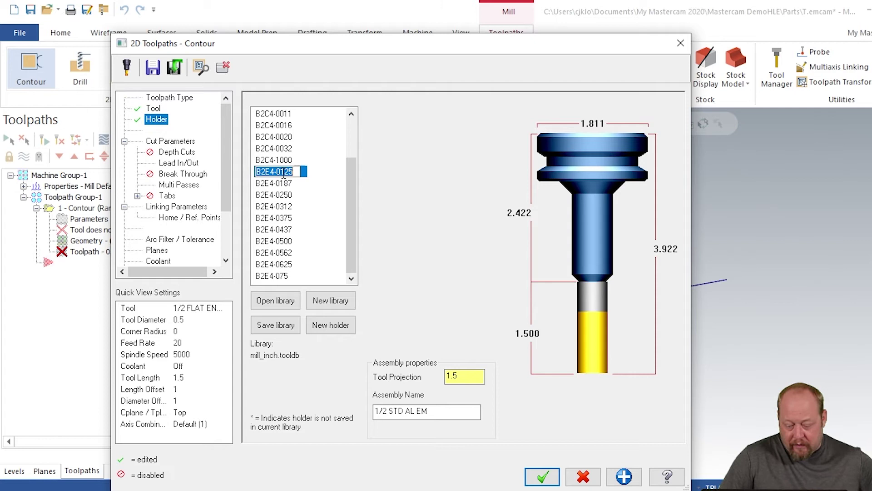
{"action": "type", "text": "1/8"}
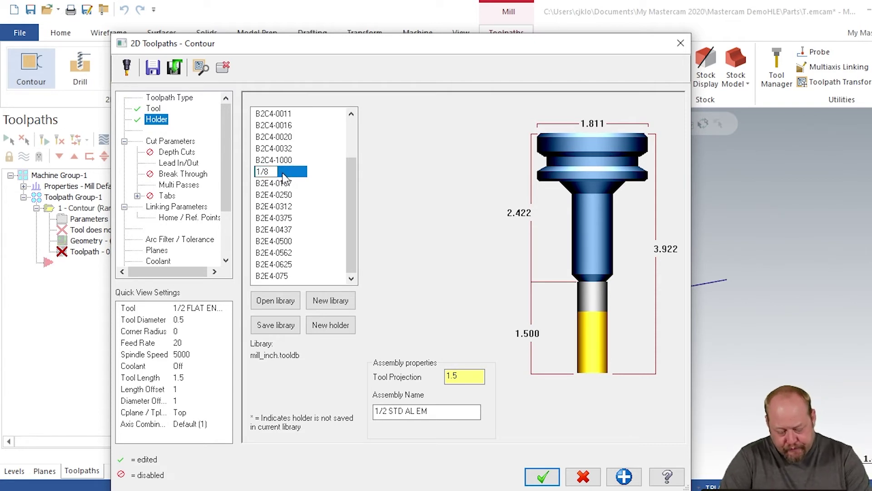
{"action": "type", "text": " S/L"}
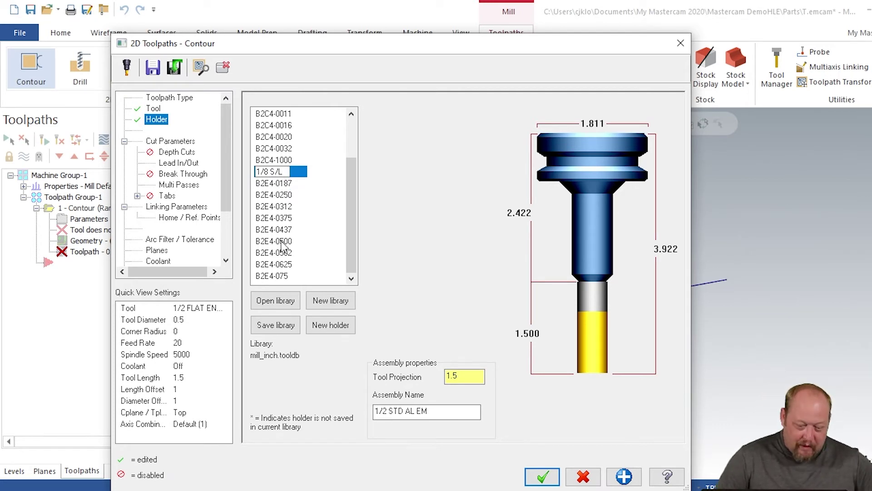
{"action": "key", "text": "Return"}
{"action": "scroll", "coordinate": [287, 222], "scroll_direction": "up", "scroll_amount": 1}
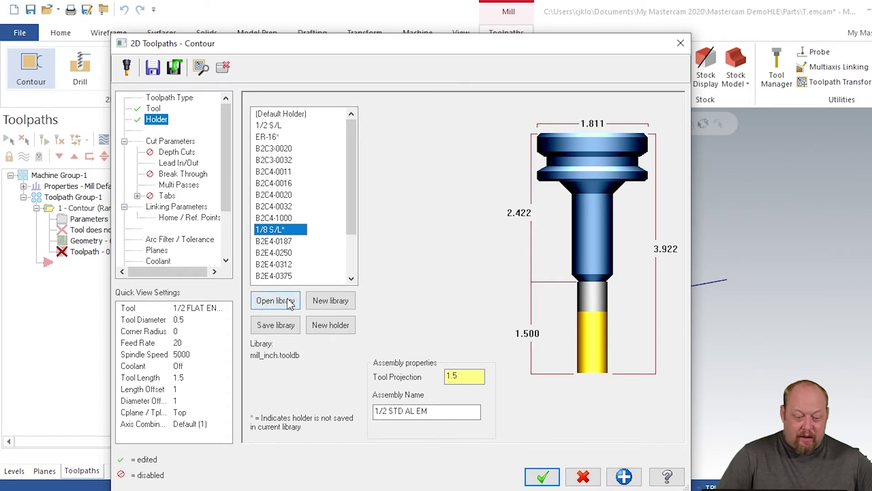
{"action": "scroll", "coordinate": [275, 155], "scroll_direction": "down", "scroll_amount": 2}
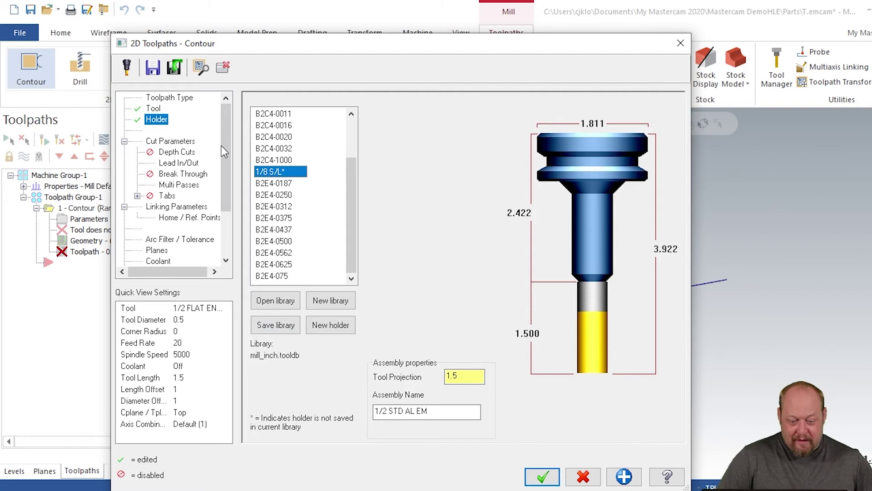
{"action": "left_click", "coordinate": [155, 109]}
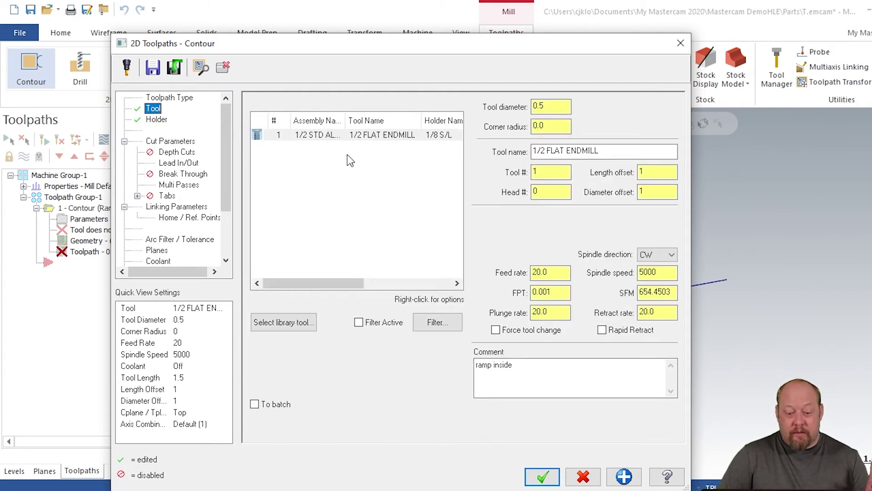
Step: Load the 1/8 FLAT ENDMILL from the library and inspect the 1/2 endmill's geometry
{"action": "left_click", "coordinate": [293, 323]}
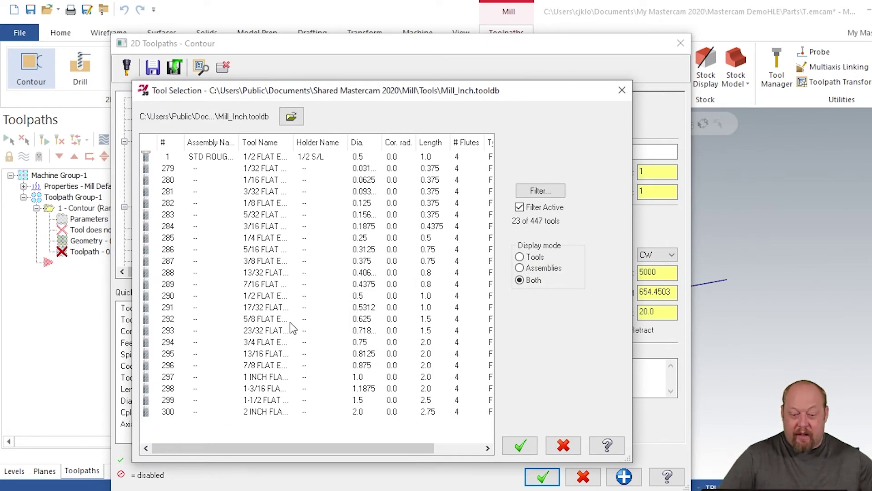
{"action": "double_click", "coordinate": [266, 204]}
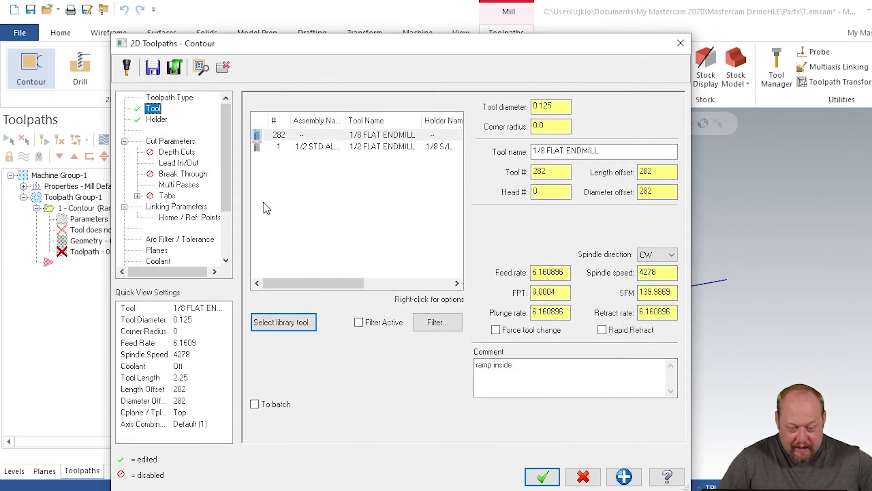
{"action": "double_click", "coordinate": [298, 151]}
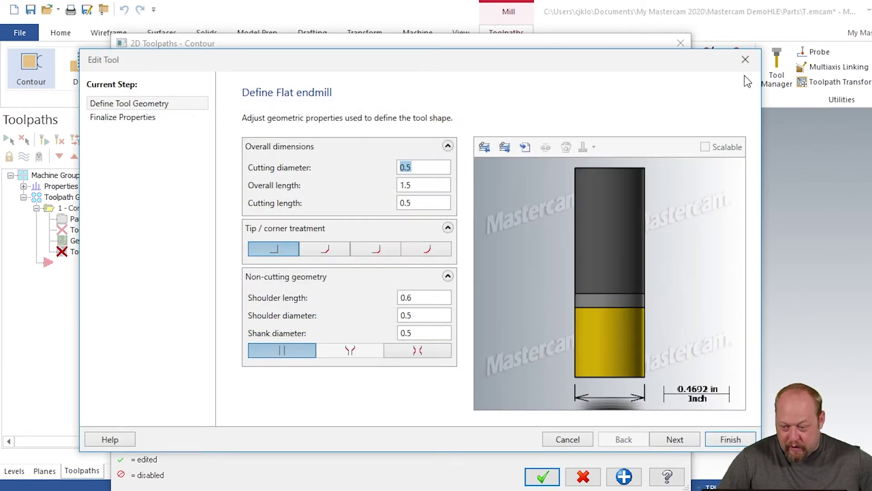
{"action": "left_click", "coordinate": [745, 59]}
Step: Revisit the tool library without choosing, then inspect the 1/8 flat endmill's geometry
{"action": "left_click", "coordinate": [301, 322]}
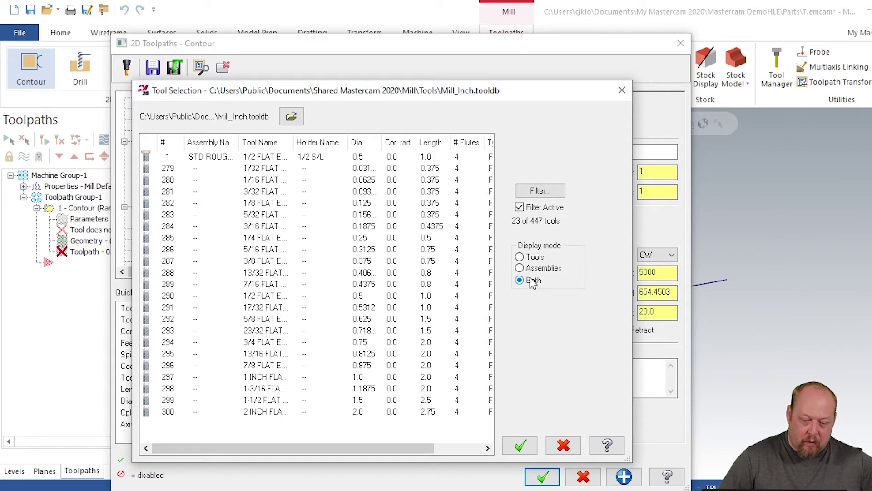
{"action": "left_click", "coordinate": [622, 90]}
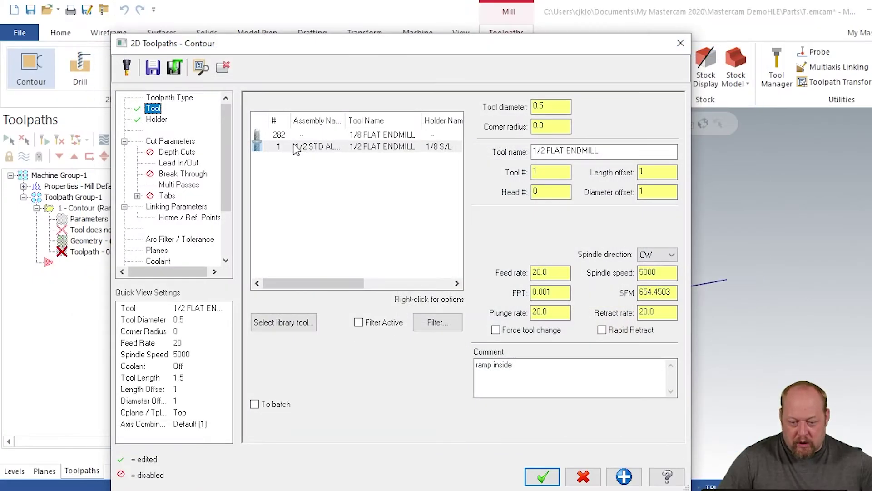
{"action": "double_click", "coordinate": [291, 136]}
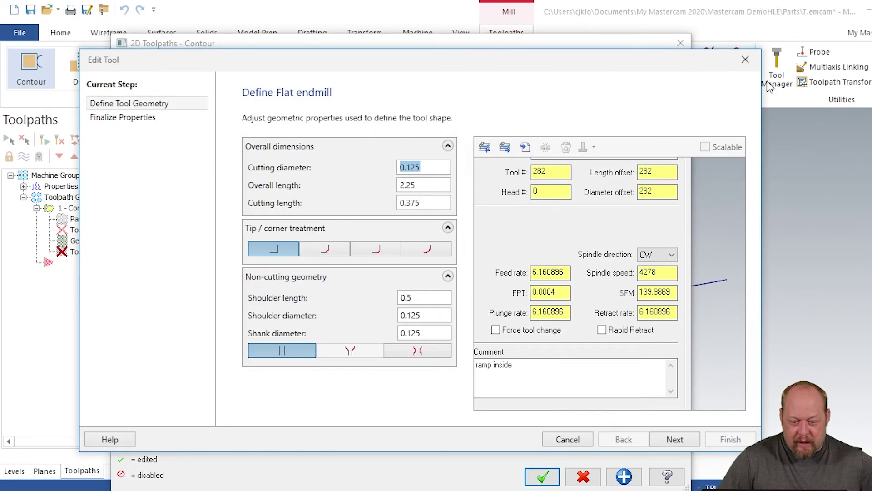
{"action": "left_click", "coordinate": [745, 60]}
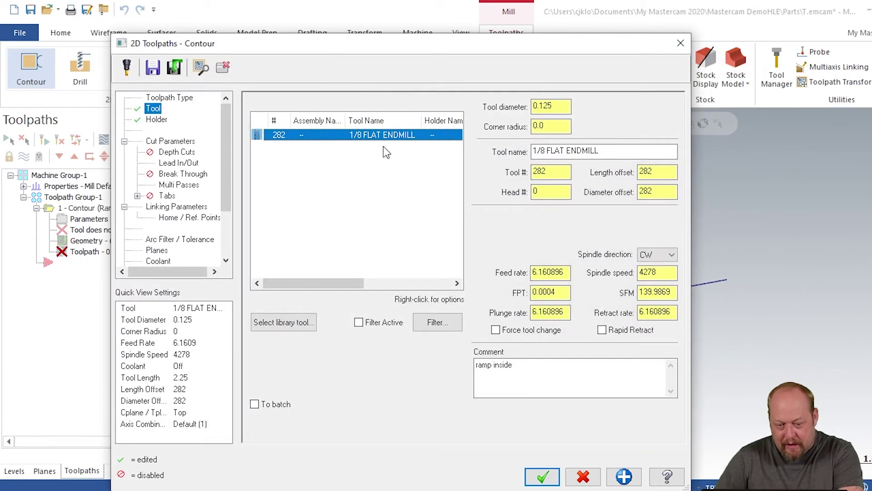
Step: Review the 1/8 flat endmill's overall, cutting, shoulder and shank dimensions
{"action": "double_click", "coordinate": [374, 135]}
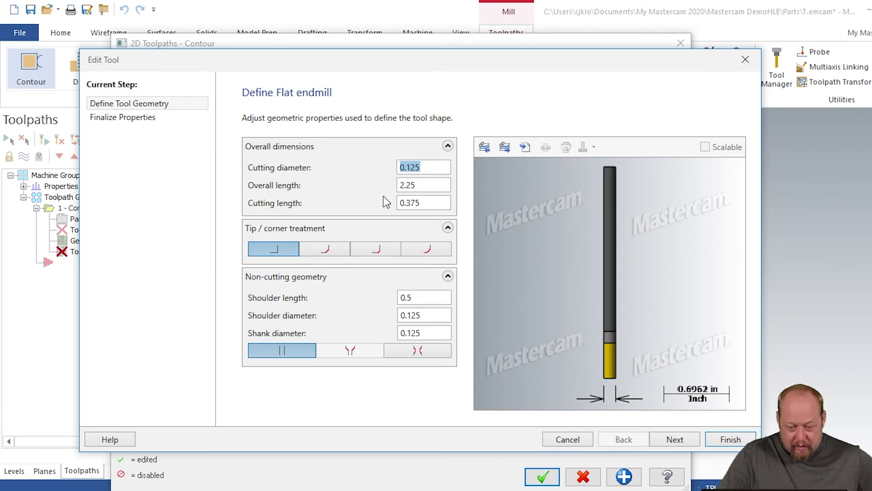
{"action": "left_click", "coordinate": [442, 185]}
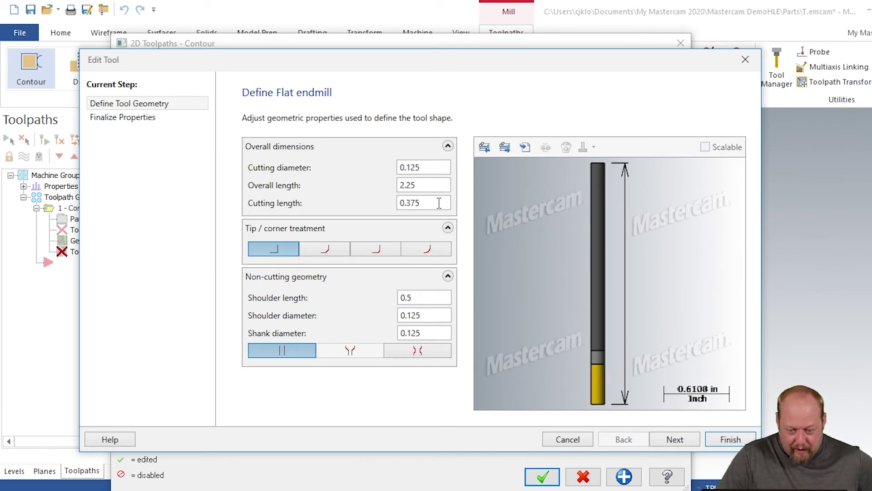
{"action": "left_click", "coordinate": [439, 203]}
{"action": "left_click", "coordinate": [443, 300]}
{"action": "left_click", "coordinate": [436, 316]}
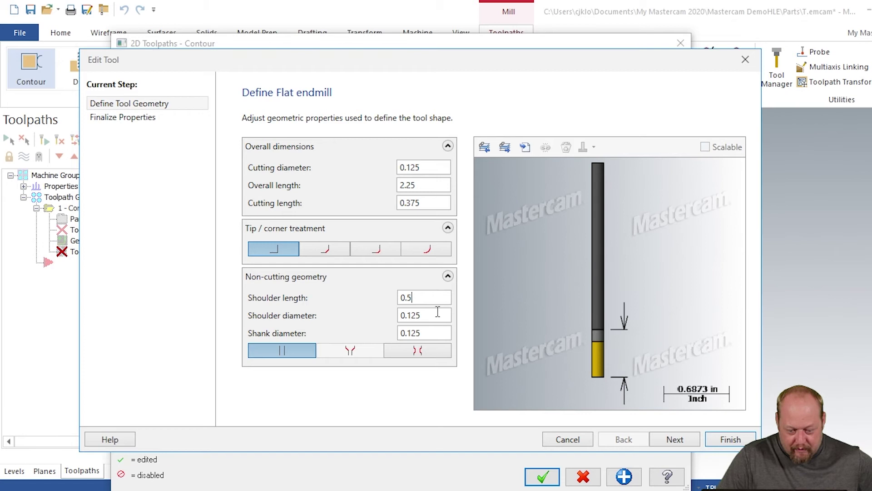
{"action": "left_click", "coordinate": [432, 336]}
Step: Make it tool number 2 with matching offsets, adjust the SFM, and finish editing
{"action": "left_click", "coordinate": [151, 123]}
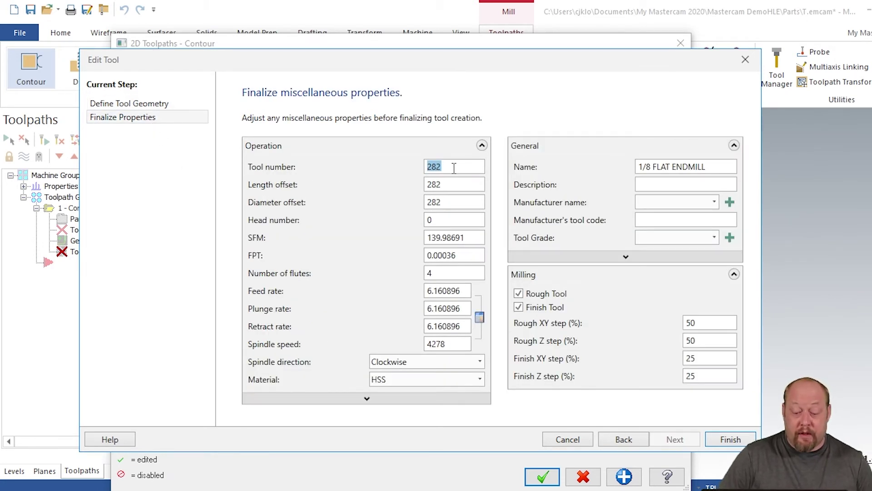
{"action": "type", "text": "2"}
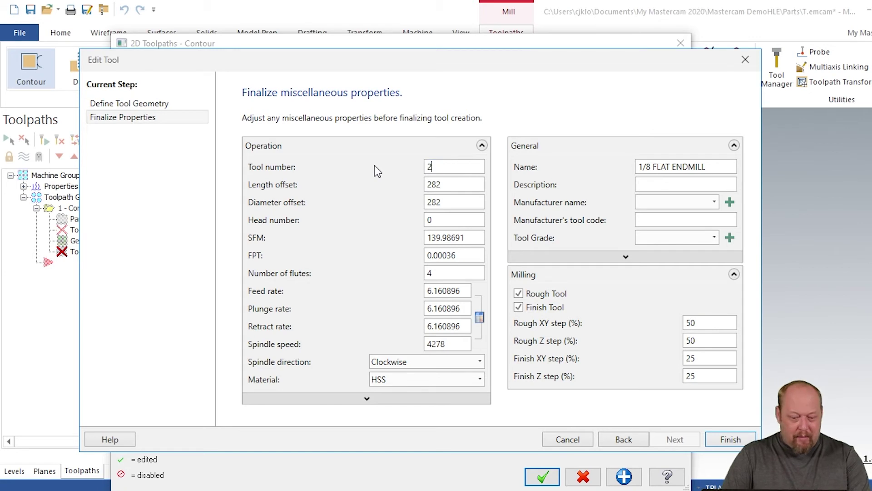
{"action": "key", "text": "Tab"}
{"action": "key", "text": "Tab"}
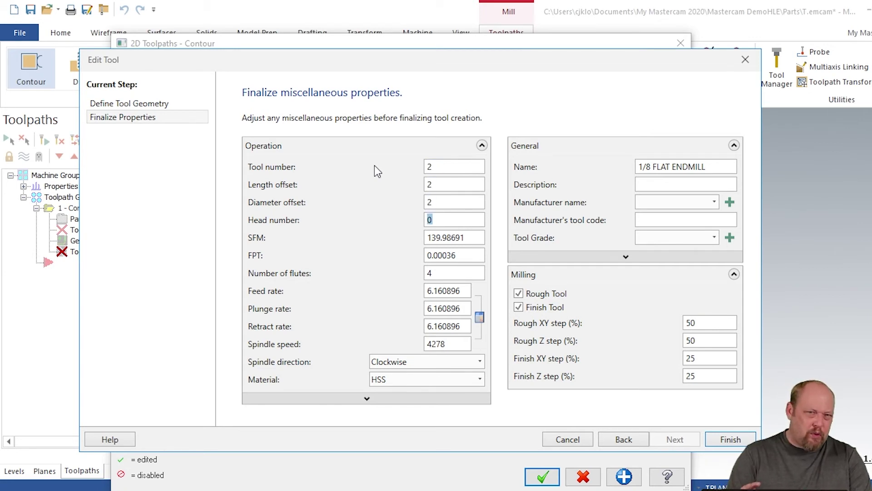
{"action": "key", "text": "Tab"}
{"action": "type", "text": "325"}
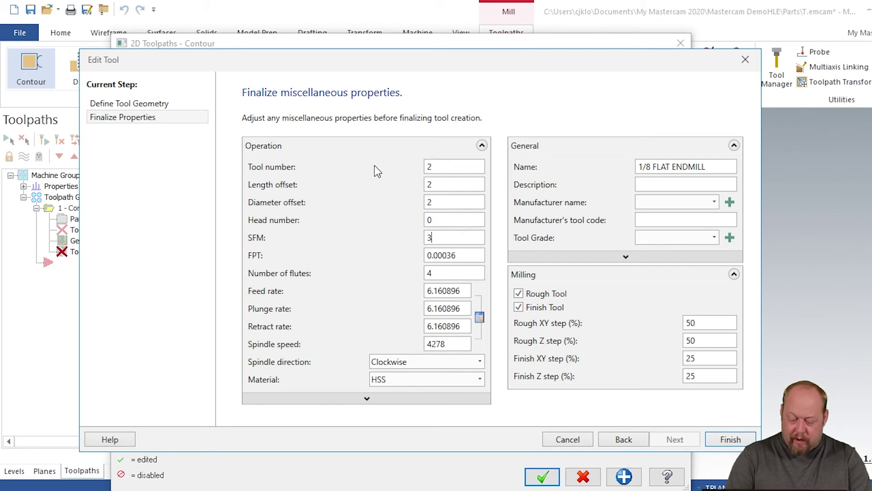
{"action": "key", "text": "Tab"}
{"action": "key", "text": "Tab"}
{"action": "key", "text": "Tab"}
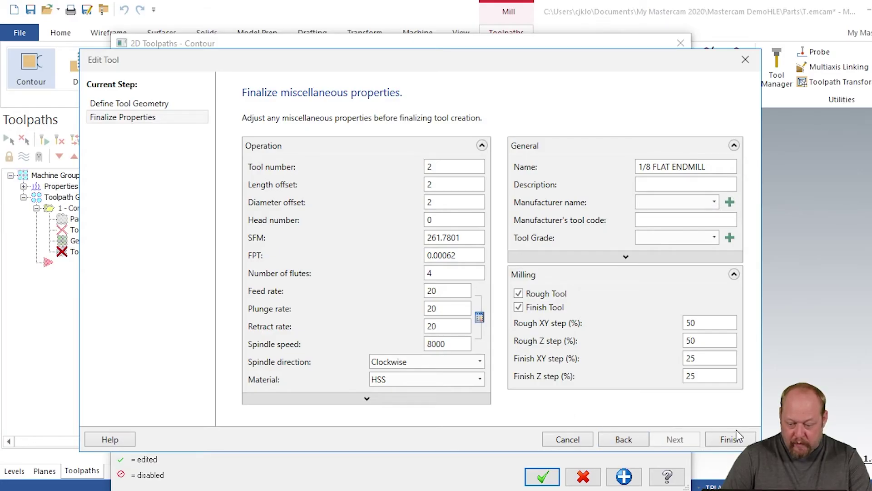
{"action": "type", "text": "8000"}
{"action": "left_click", "coordinate": [734, 438]}
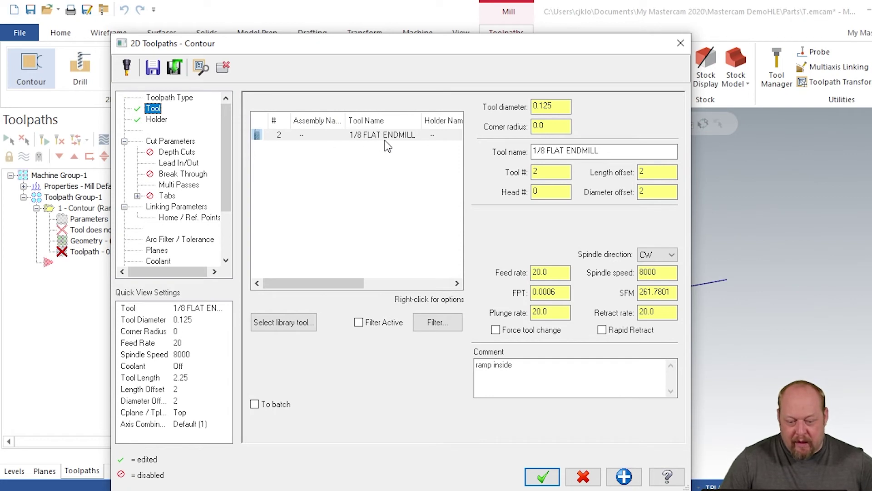
Step: Fit the 1/8 S/L holder at 0.5 tool projection and name the assembly 1/8 AL EM S/L
{"action": "left_click", "coordinate": [156, 120]}
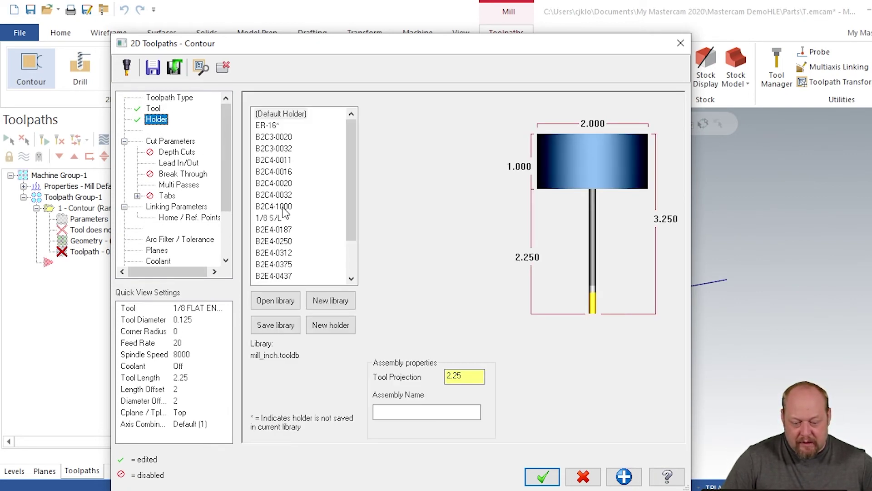
{"action": "left_click", "coordinate": [274, 218]}
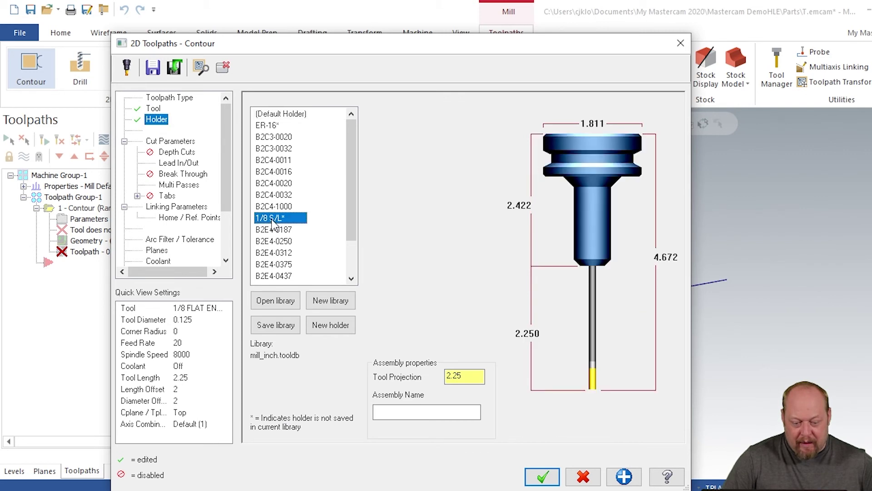
{"action": "double_click", "coordinate": [447, 378]}
{"action": "type", "text": "0.5"}
{"action": "key", "text": "Return"}
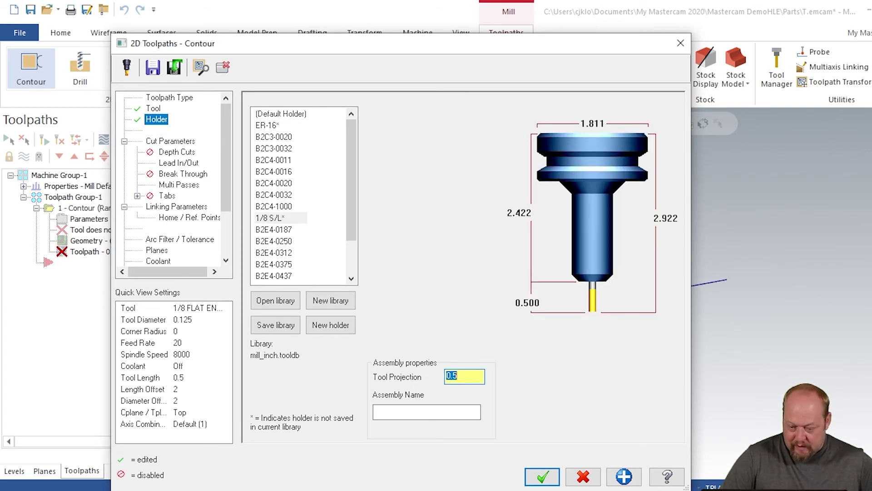
{"action": "left_click", "coordinate": [442, 413]}
{"action": "type", "text": "1/8 AL EM S/"}
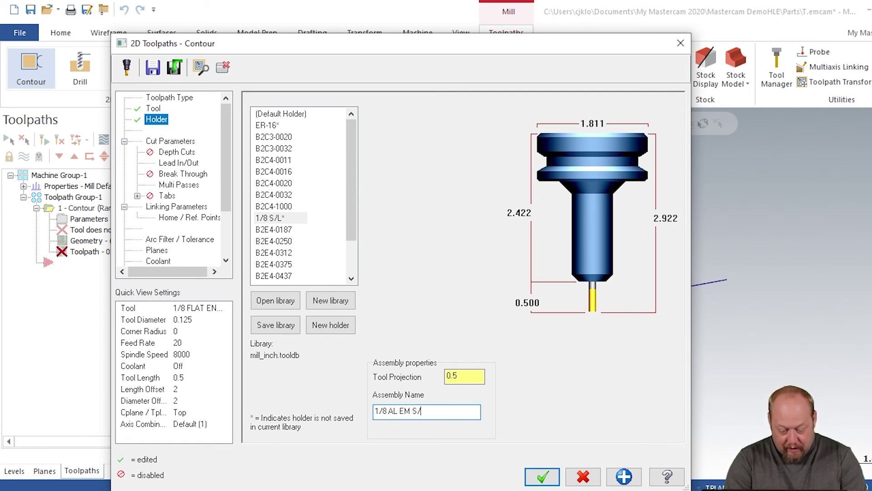
{"action": "type", "text": "L"}
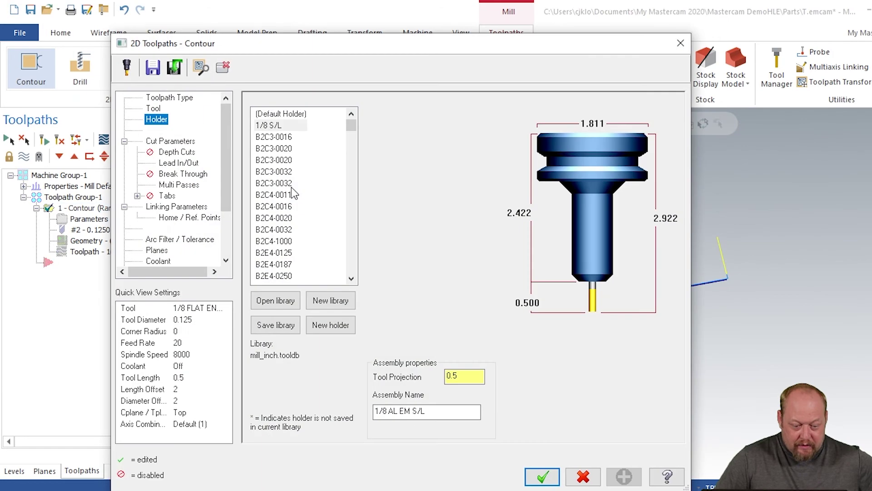
{"action": "left_click", "coordinate": [153, 109]}
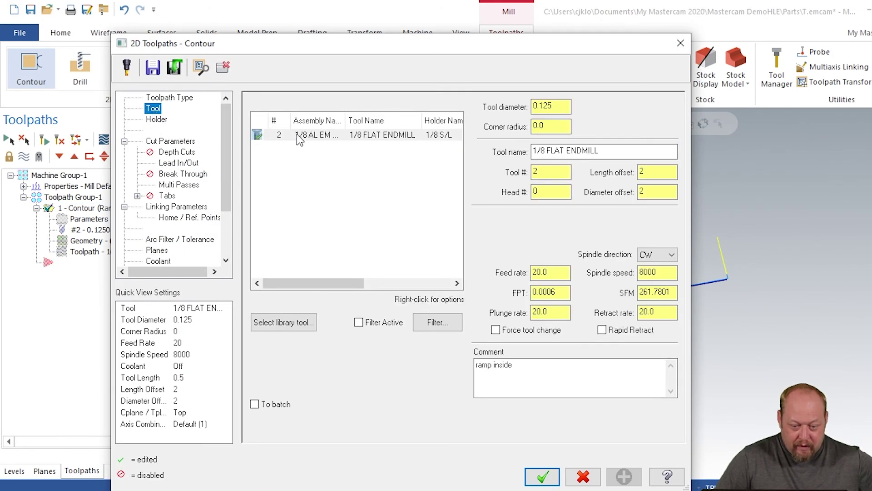
Step: In the Tool Manager, copy the 1/8 AL EM assembly into the library despite the similar-tool warning
{"action": "right_click", "coordinate": [325, 194]}
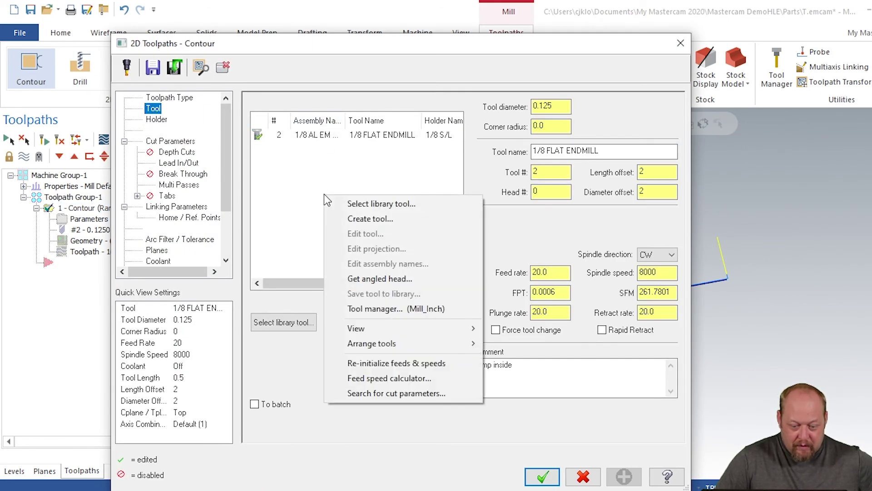
{"action": "left_click", "coordinate": [378, 310]}
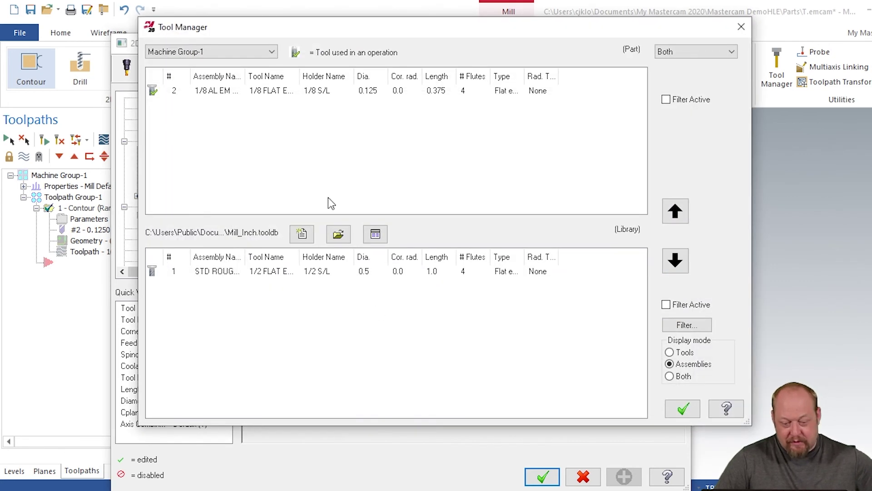
{"action": "left_click", "coordinate": [266, 92]}
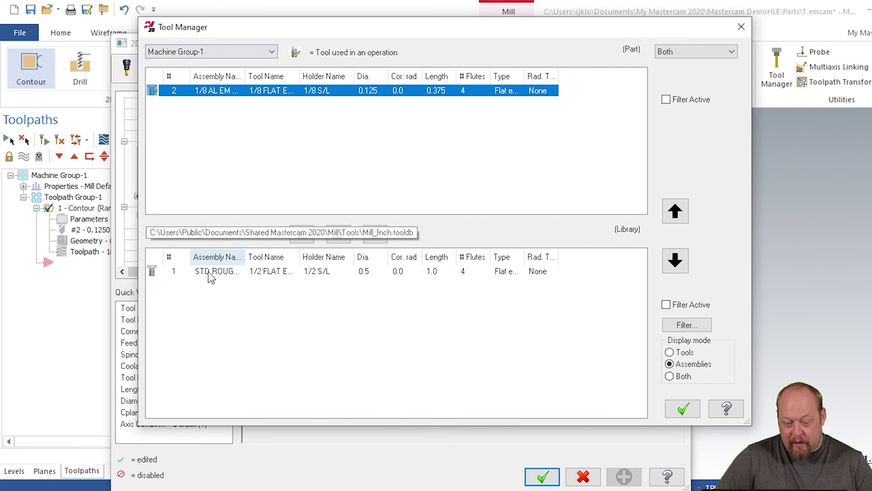
{"action": "left_click", "coordinate": [675, 259]}
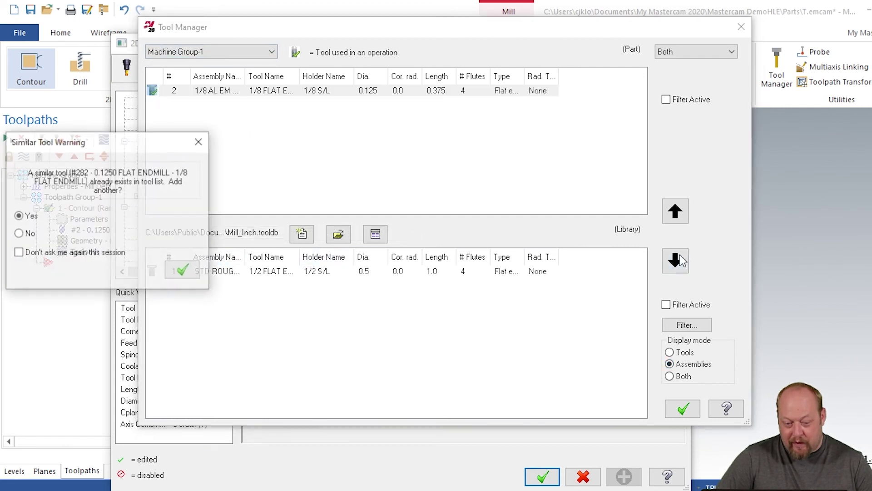
{"action": "left_click", "coordinate": [182, 270]}
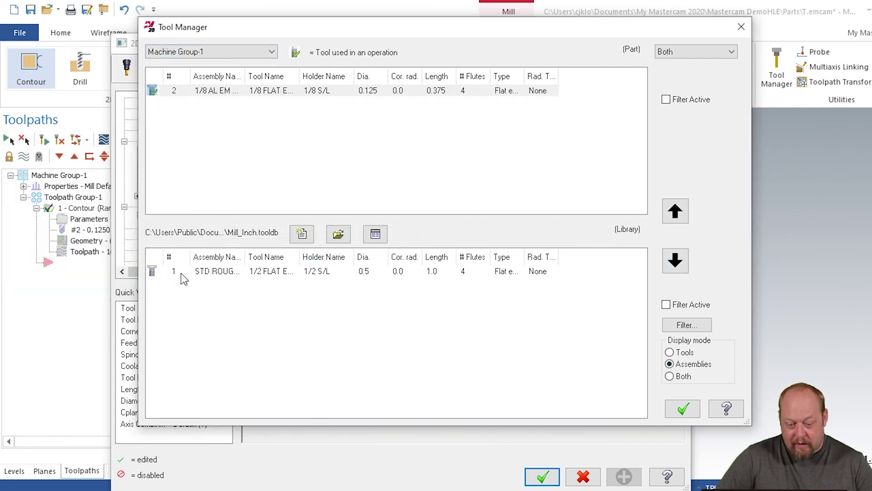
Step: Show both tools and assemblies, sort by assembly name, and save the library changes
{"action": "left_click", "coordinate": [670, 376]}
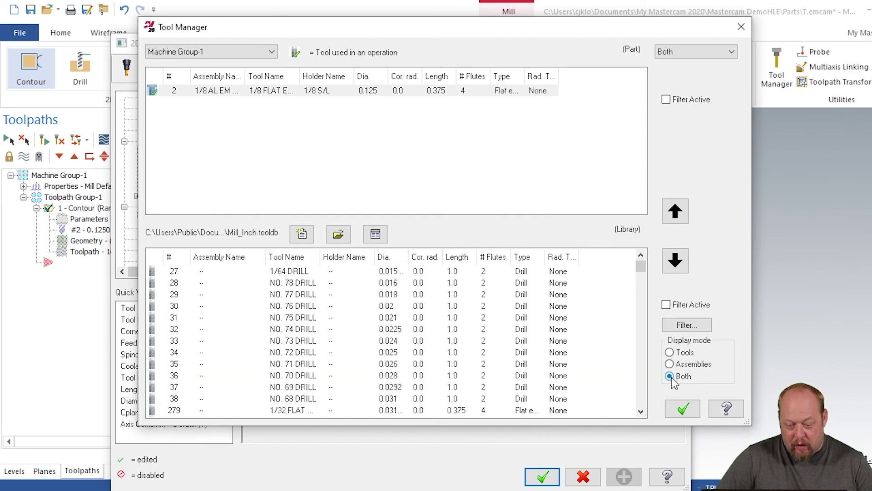
{"action": "left_click", "coordinate": [232, 258]}
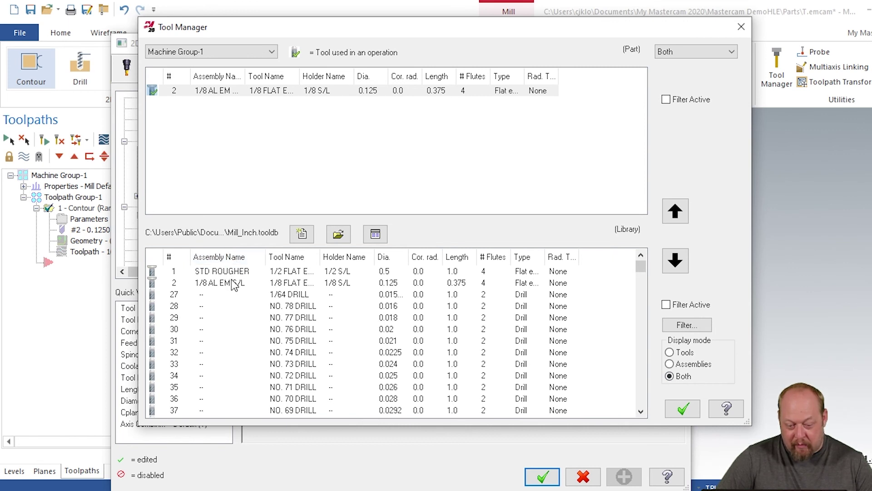
{"action": "left_click", "coordinate": [683, 409]}
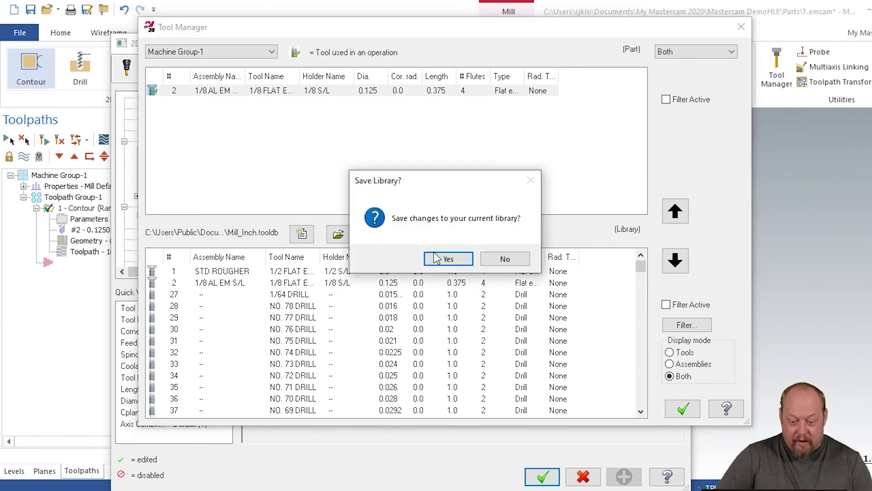
{"action": "left_click", "coordinate": [437, 258]}
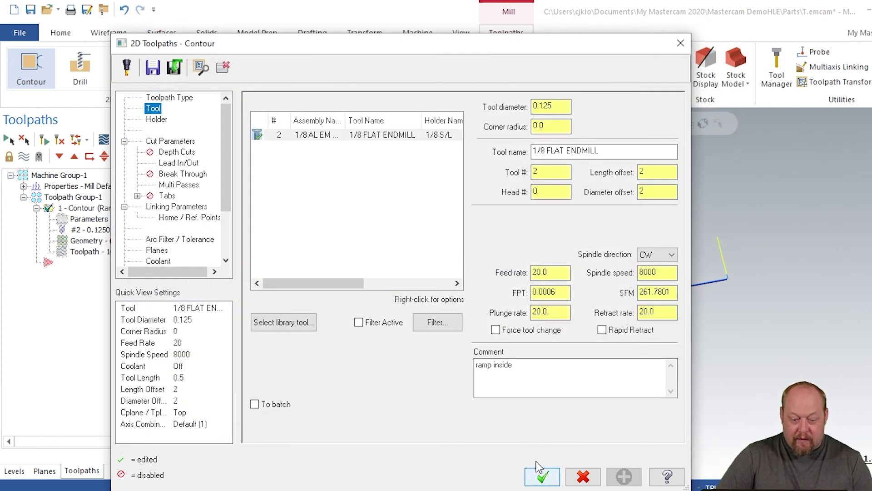
Step: Accept the contour settings and play the toolpath in Verify from a rotated view
{"action": "left_click", "coordinate": [541, 477]}
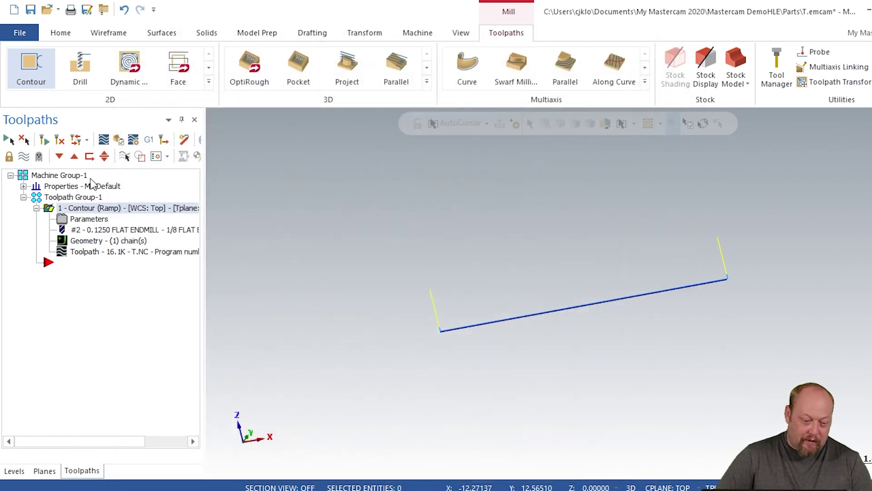
{"action": "left_click", "coordinate": [118, 137]}
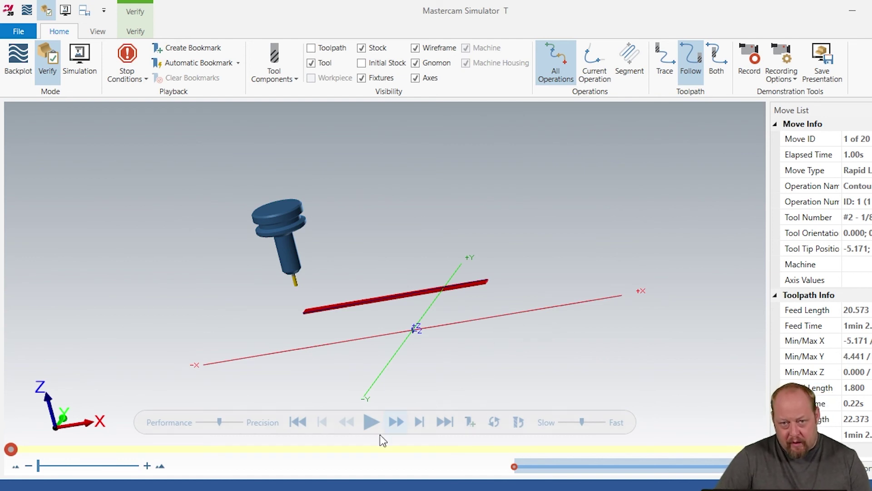
{"action": "mouse_move", "coordinate": [305, 306]}
{"action": "middle_mouse_down"}
{"action": "mouse_move", "coordinate": [276, 219]}
{"action": "mouse_move", "coordinate": [307, 197]}
{"action": "mouse_move", "coordinate": [338, 272]}
{"action": "middle_mouse_up"}
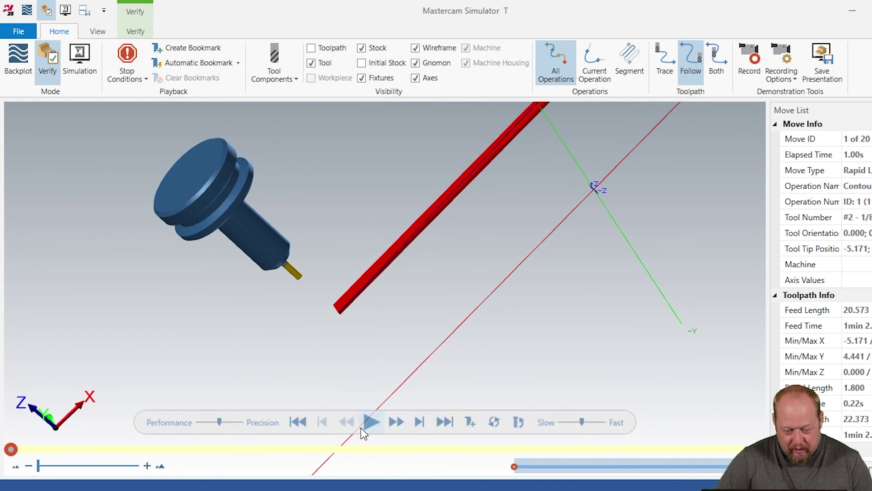
{"action": "left_click", "coordinate": [371, 422]}
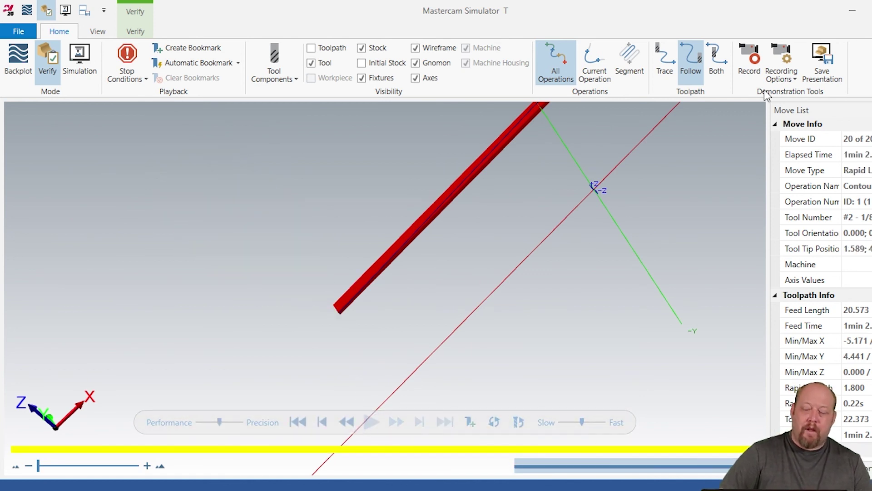
{"action": "scroll", "coordinate": [326, 283], "scroll_direction": "down", "scroll_amount": 3}
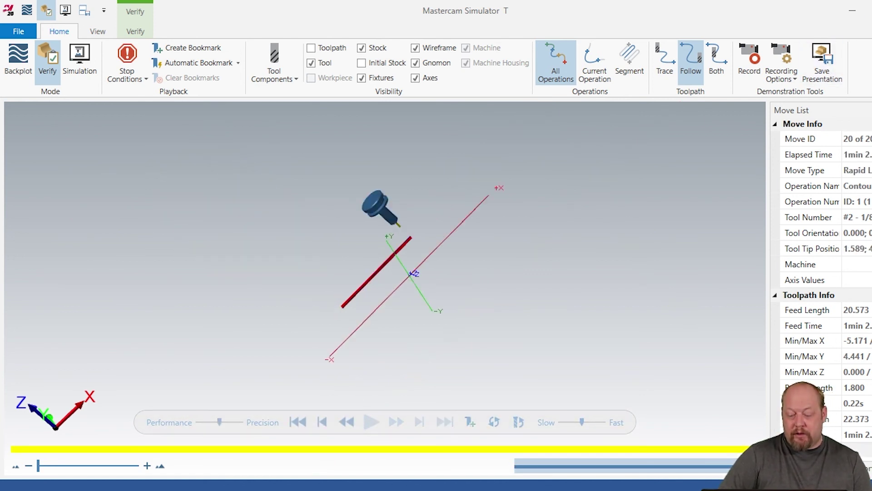